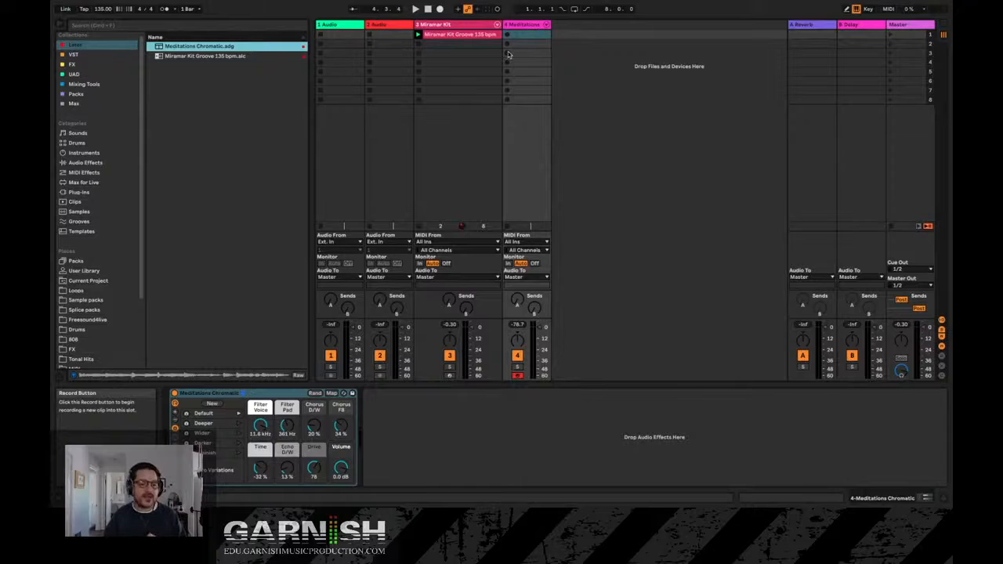
Reveal the devices and the chain list inside the Meditations Chromatic rack, and hide both again.
left_click(229, 394)
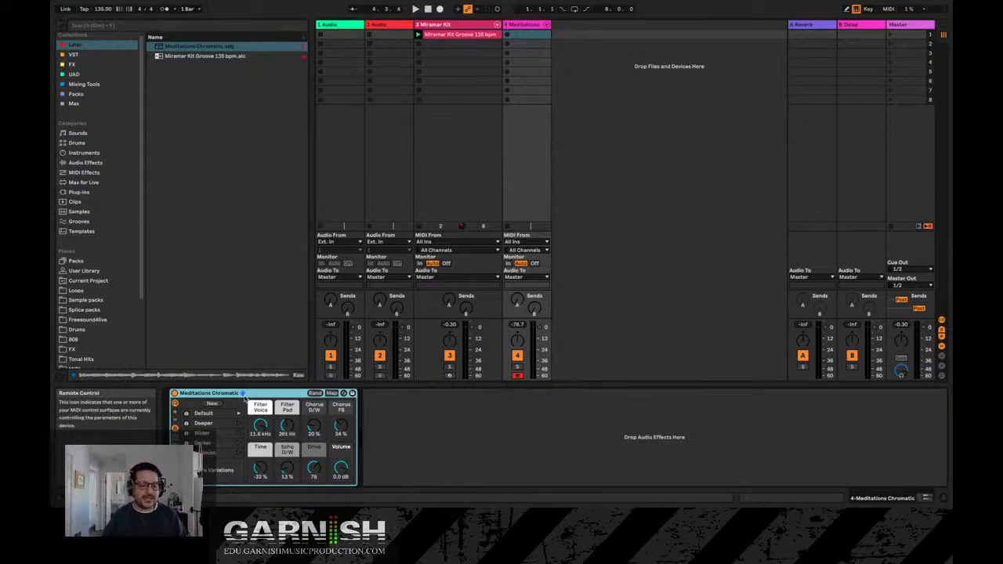
left_click(175, 445)
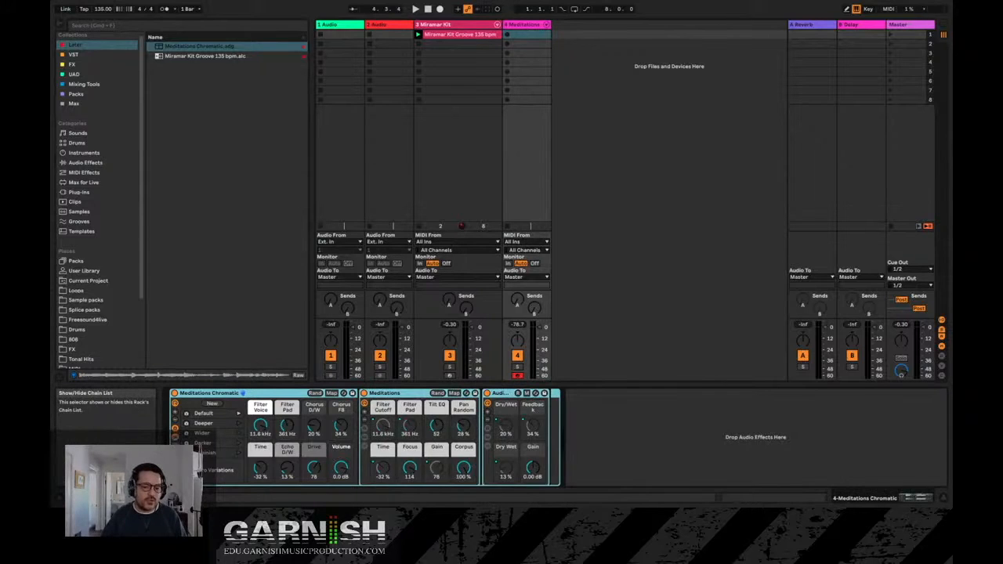
left_click(175, 437)
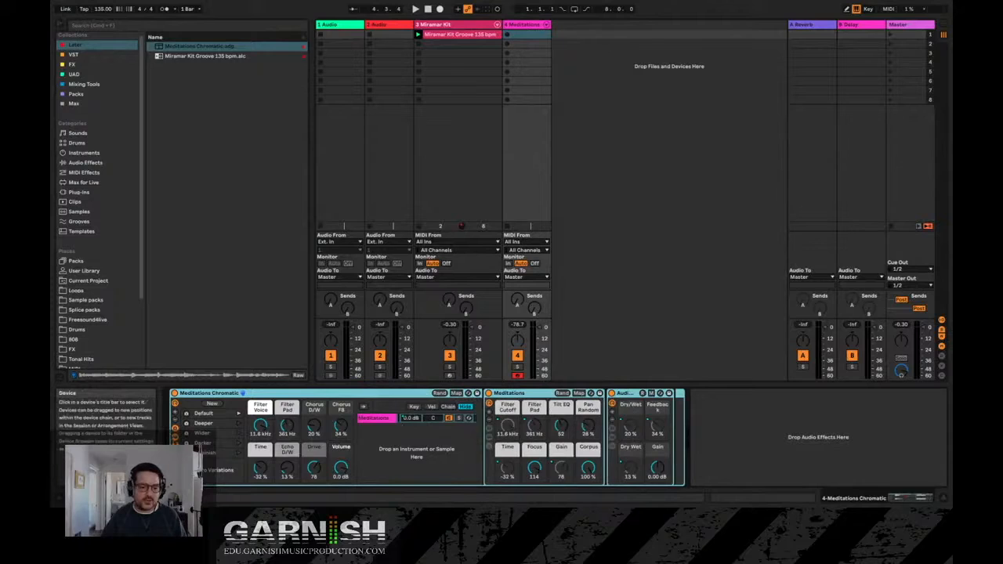
left_click(174, 437)
left_click(175, 445)
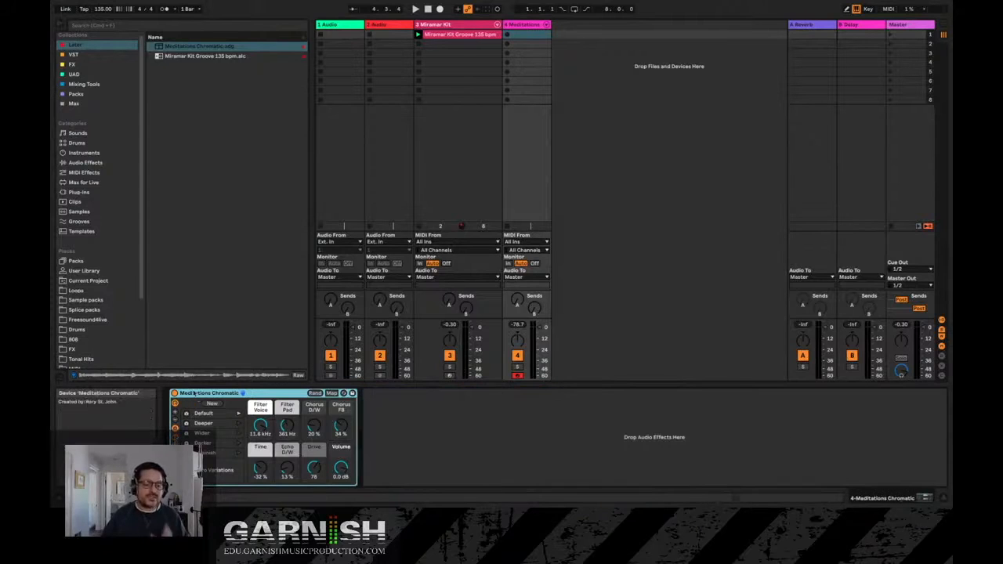
Browse the Instruments category and highlight Wavetable in its list.
left_click(97, 154)
left_click(185, 186)
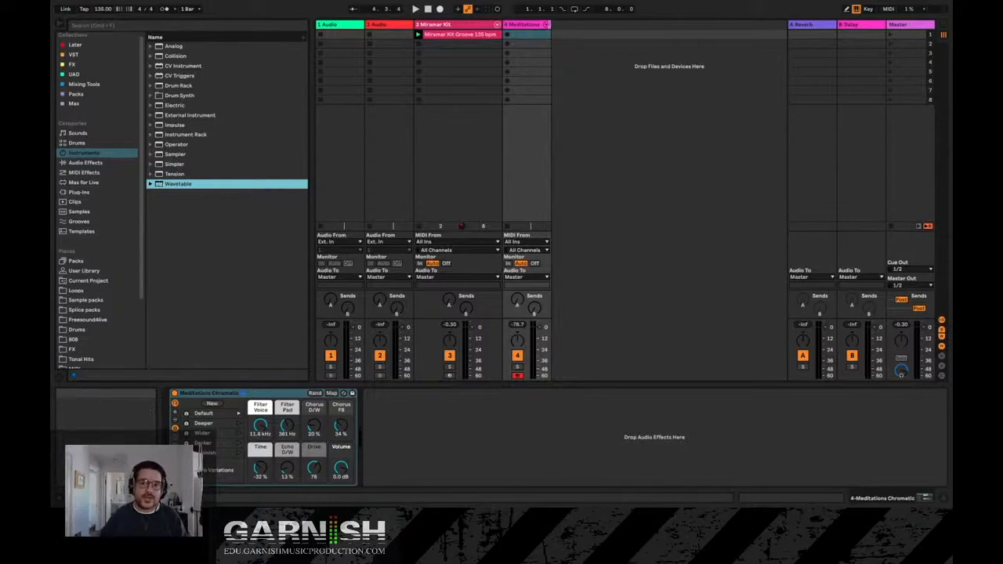
Widen the Meditations Chromatic track column and open the Miramar Kit Groove clip in a reduced-height note editor.
left_click_drag(550, 23, 581, 24)
double_click(474, 35)
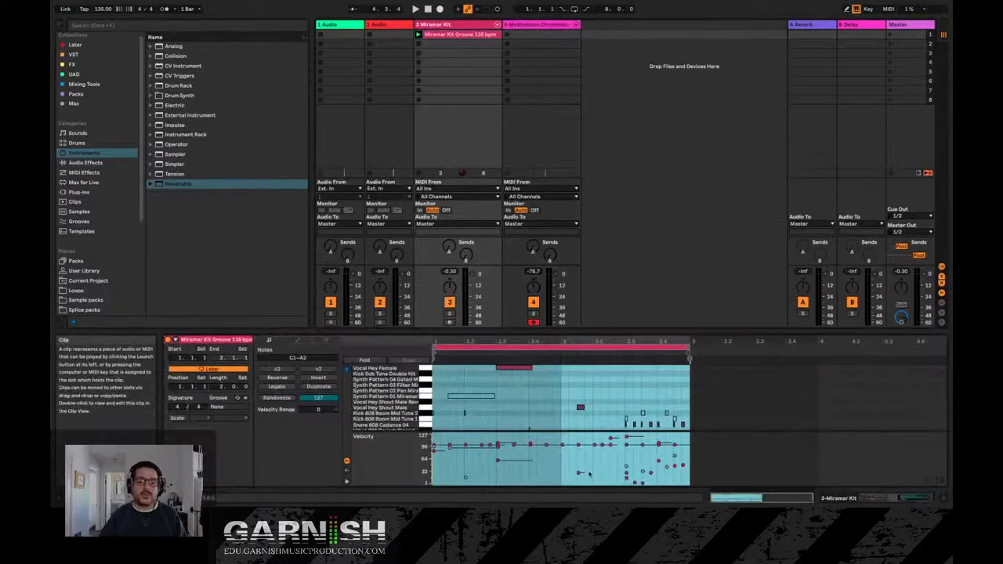
left_click_drag(603, 332, 563, 356)
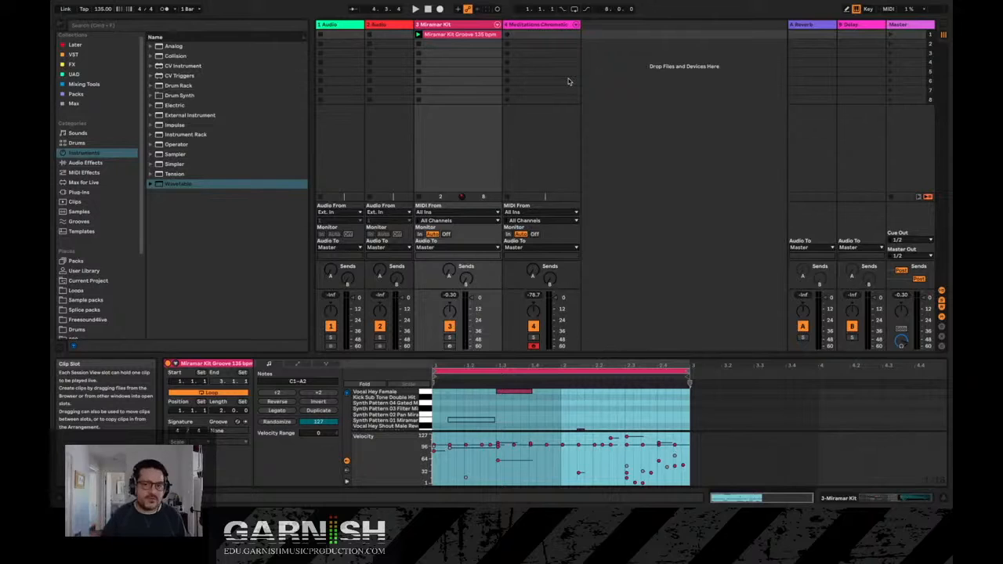
Move the Miramar Kit Groove clip into the Arrangement at bar 1 of its own track, and return playback to the Arrangement.
left_click(453, 36)
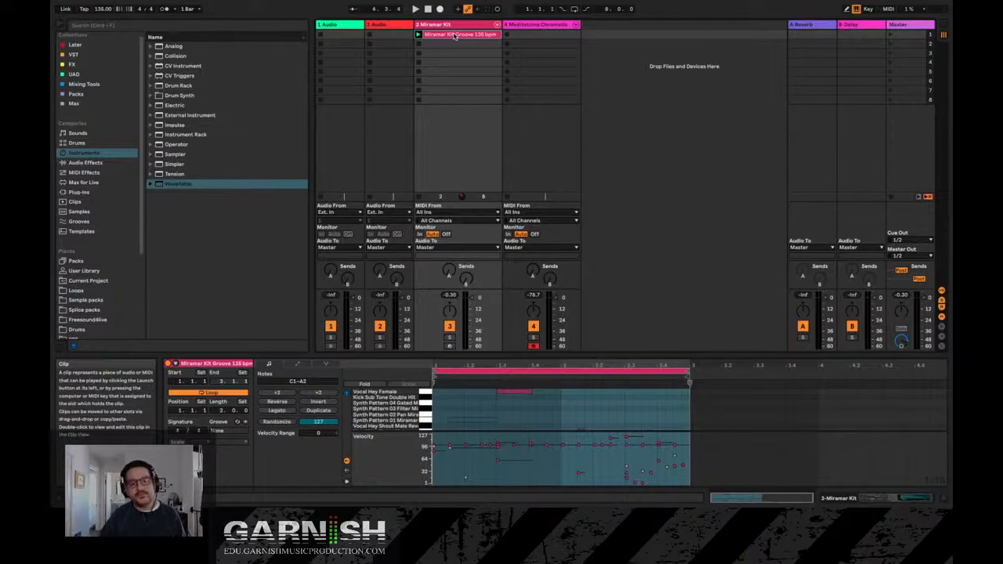
key("Tab")
left_click_drag(454, 36, 320, 236)
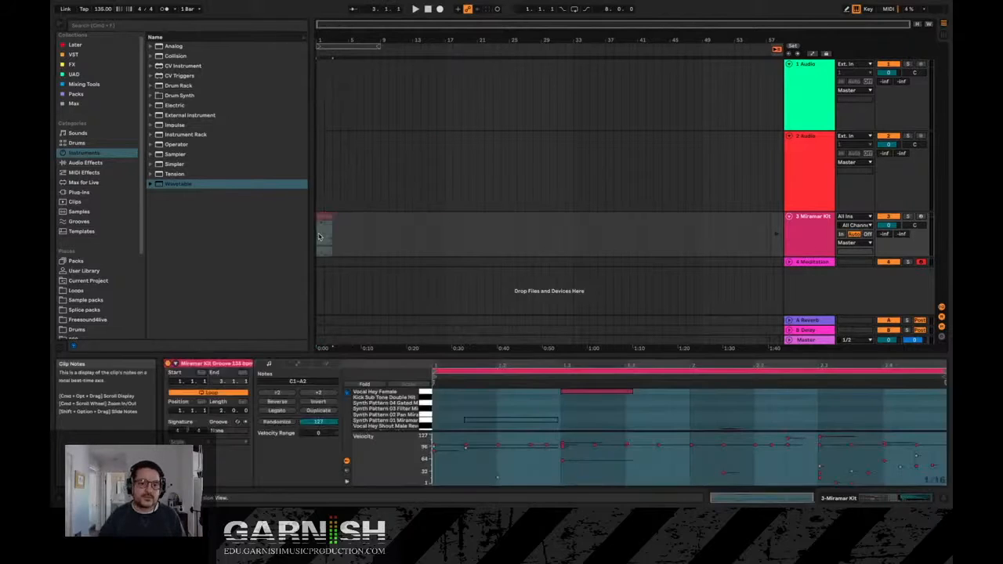
left_click(776, 49)
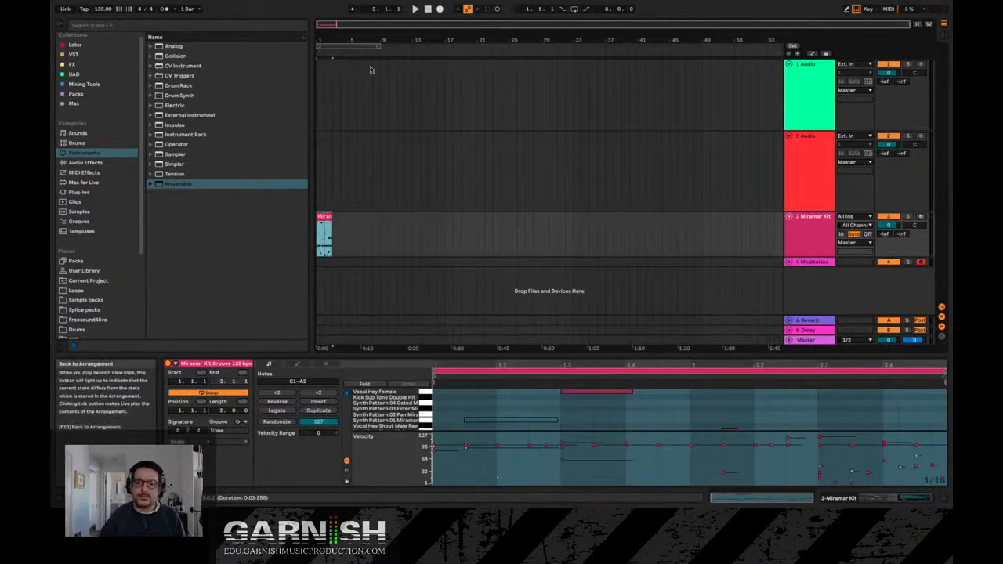
Duplicate the two-bar Miramar Kit clip three times to fill eight bars, and play the four clips from the start.
left_click_drag(325, 38, 329, 82)
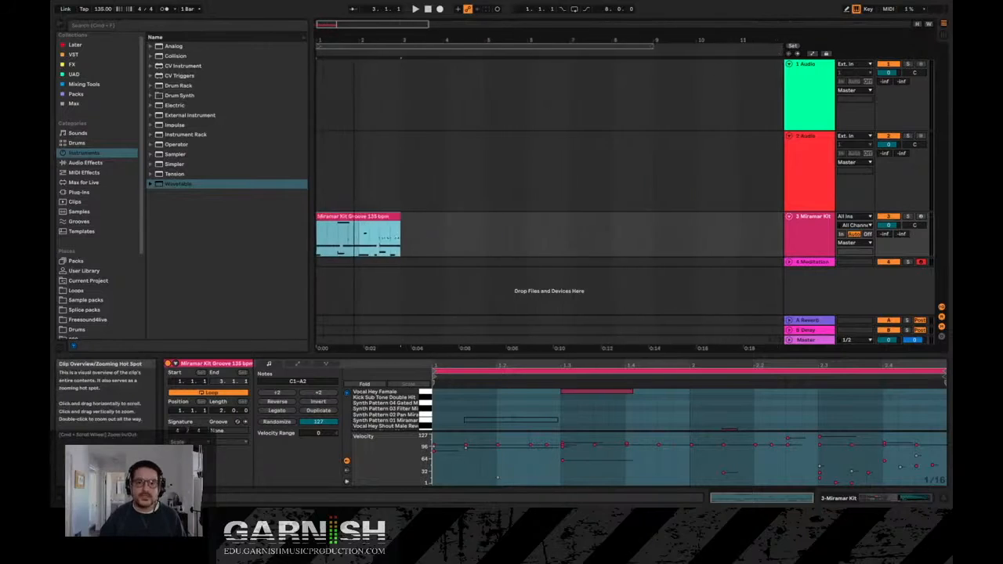
left_click_drag(353, 49, 354, 39)
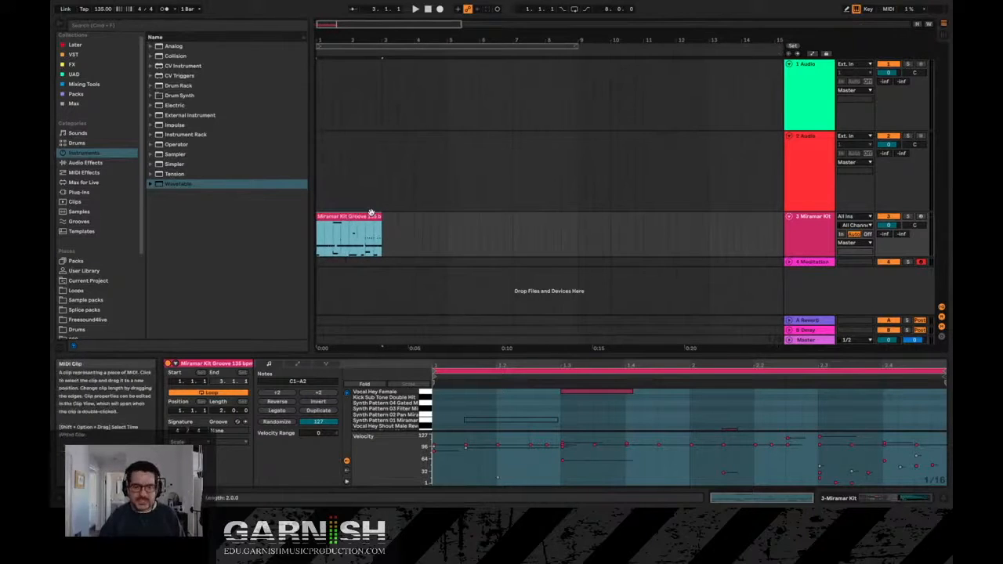
key("super+d")
key("super+d")
key("super+d")
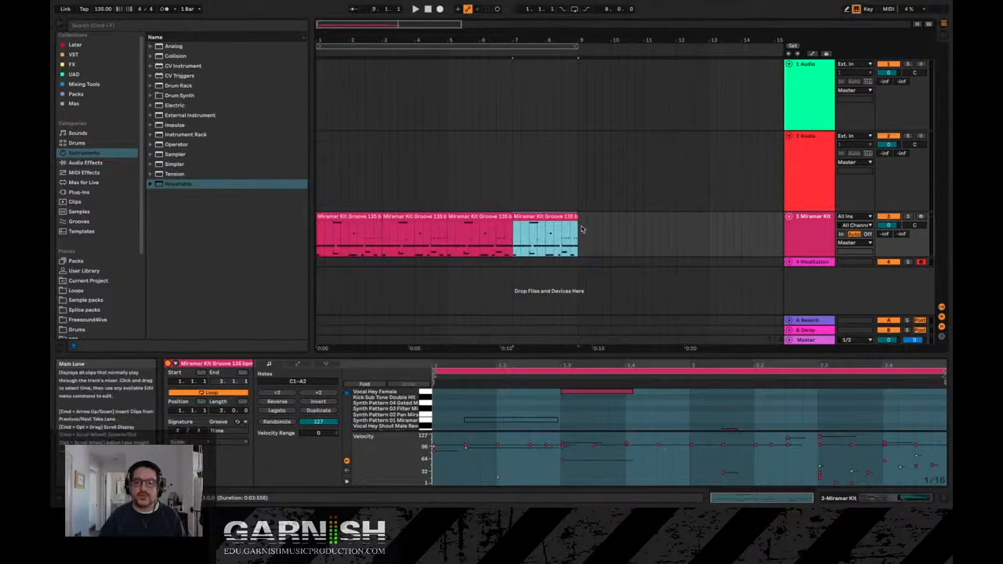
left_click_drag(578, 232, 291, 232)
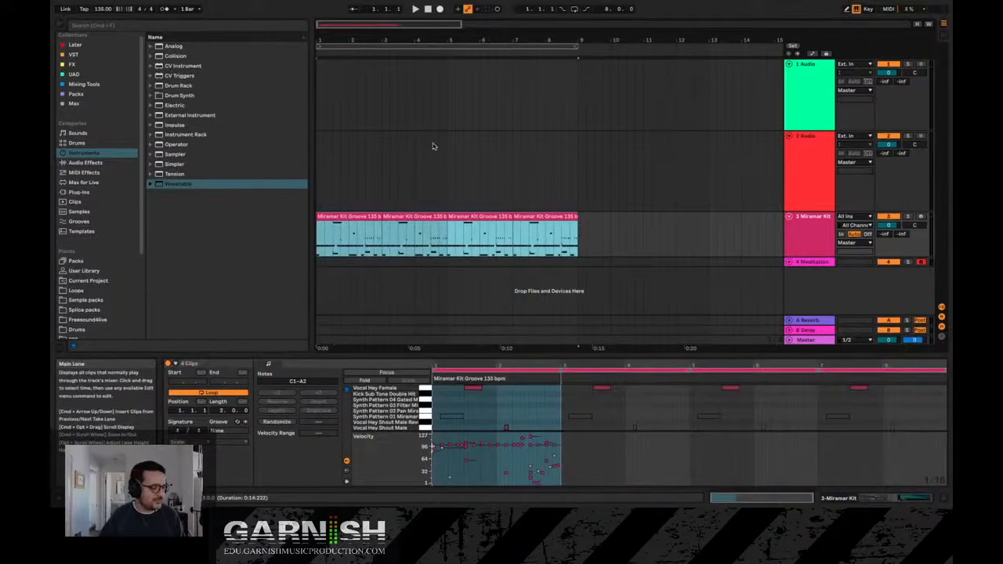
key("space")
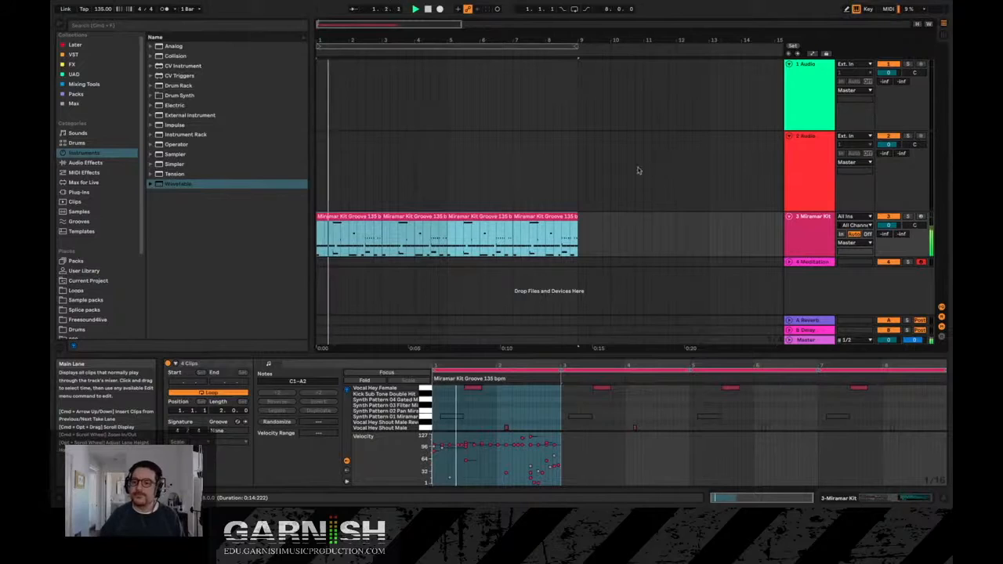
Stop playback and delete the two empty audio tracks above the Miramar Kit track.
left_click(811, 158)
key("space")
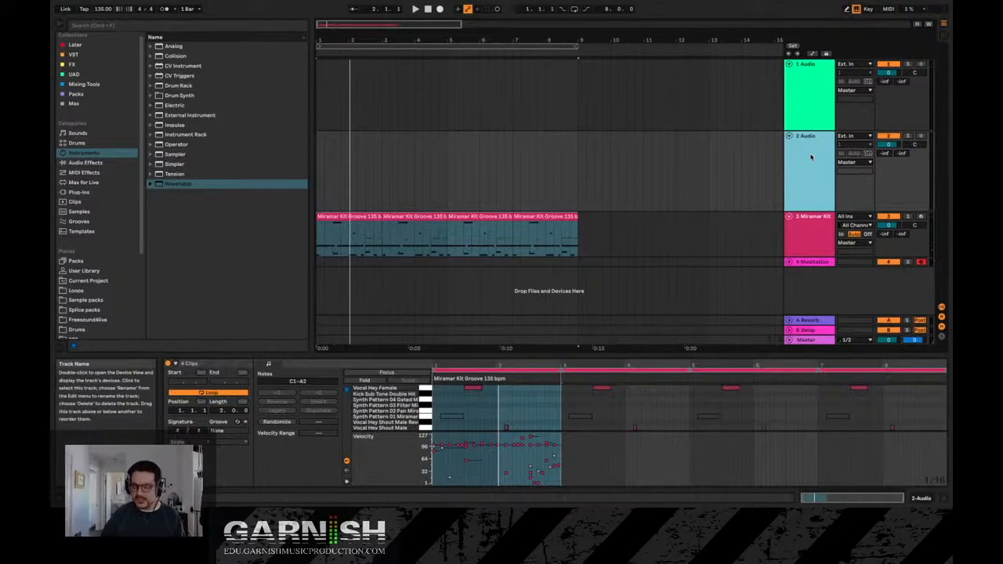
key("BackSpace")
left_click(809, 107)
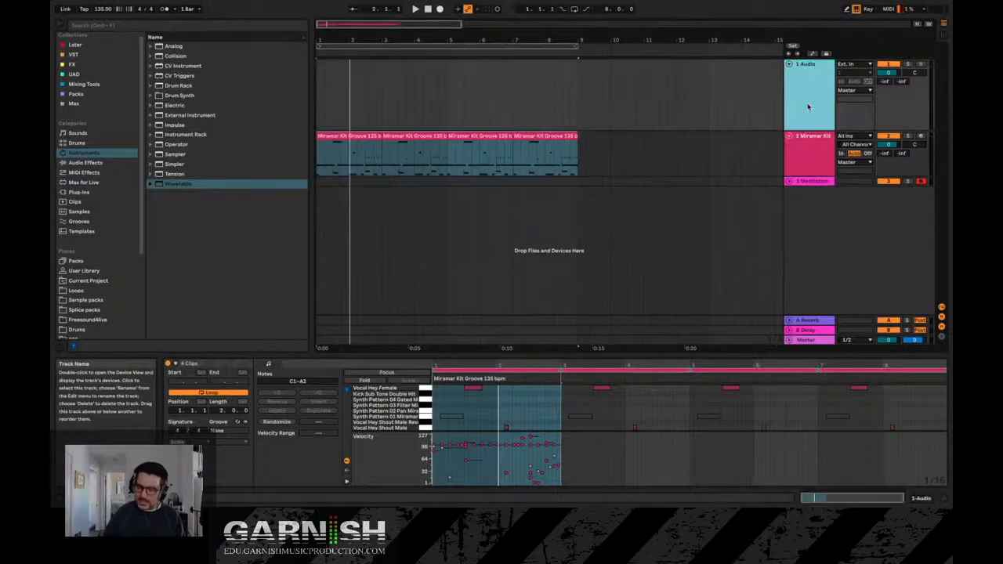
key("BackSpace")
Unfold and enlarge the Meditations Chromatic track, and set its volume to -1.4 dB after listening to the drums.
left_click(803, 136)
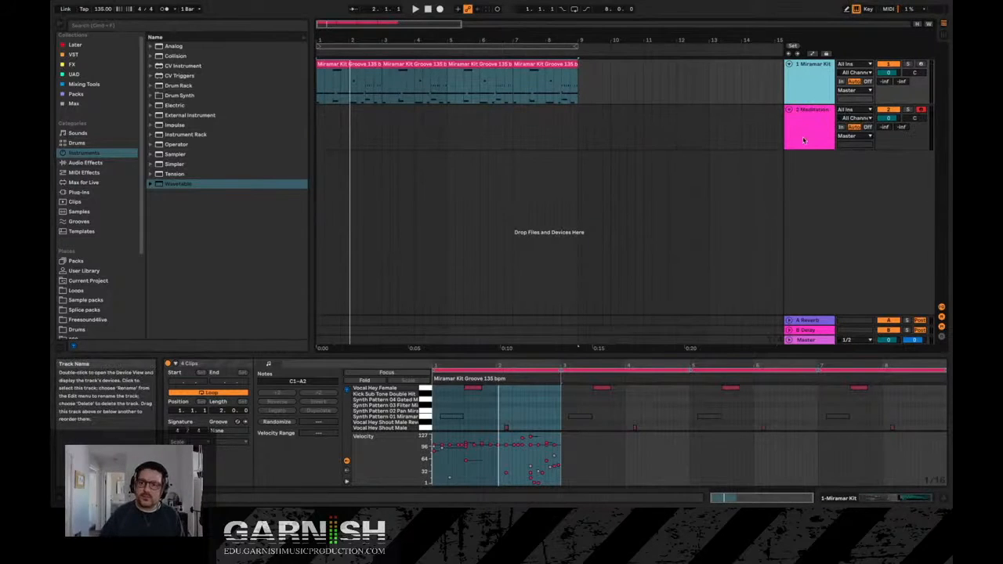
left_click_drag(803, 149, 799, 194)
key("space")
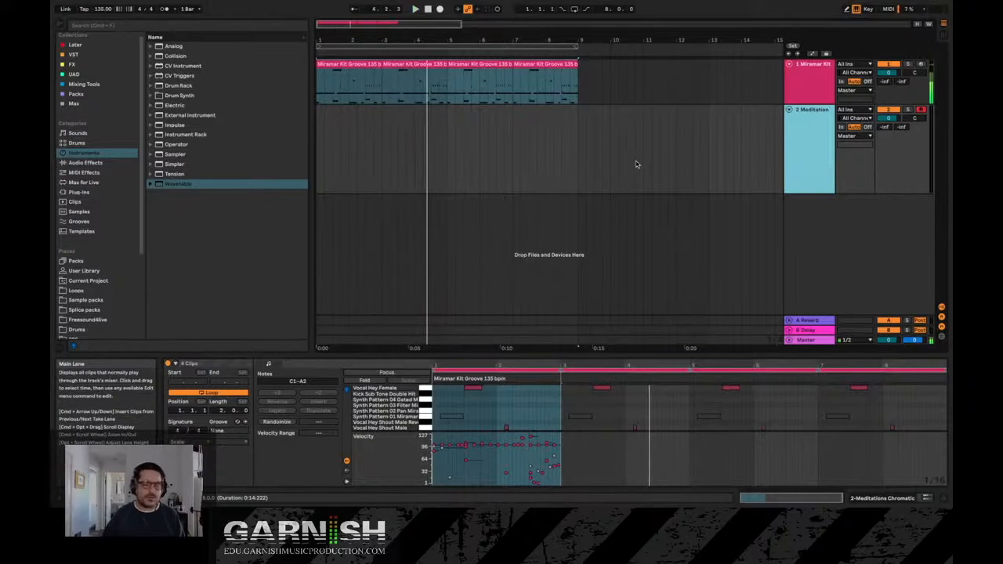
left_click(317, 130)
key("space")
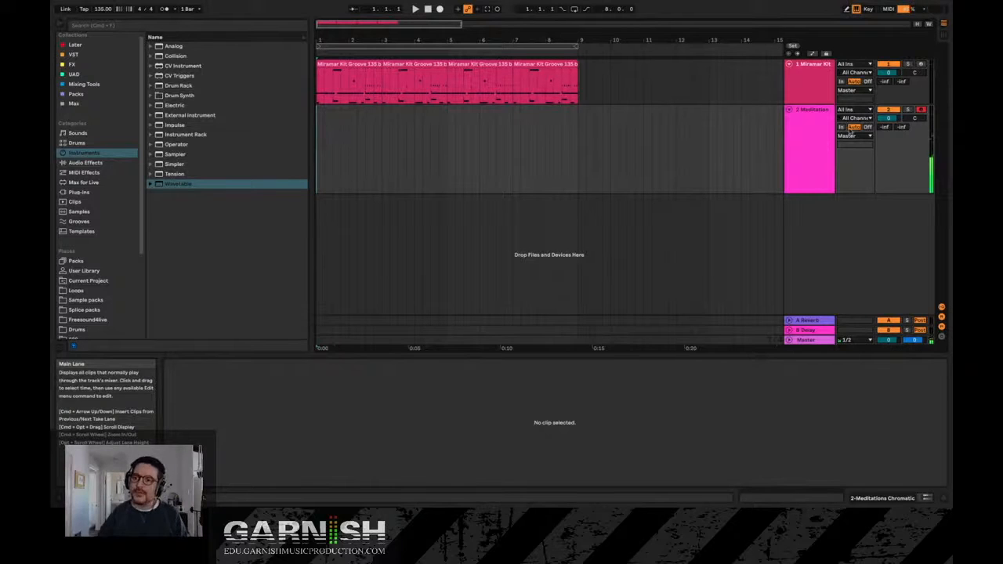
left_click_drag(887, 120, 887, 126)
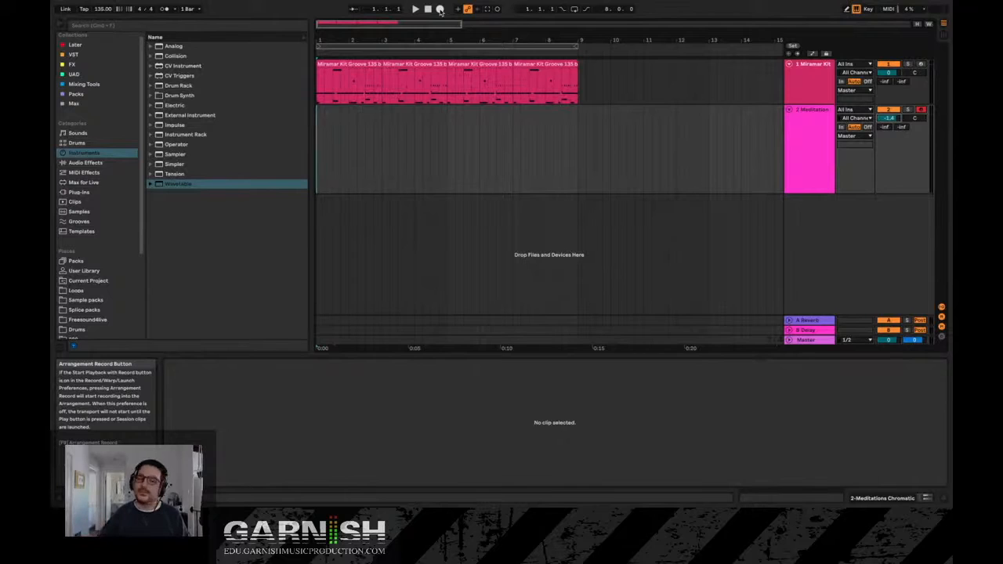
Record a MIDI chord part of over eight bars on the Meditations Chromatic track, and play it back from the start.
left_click(440, 10)
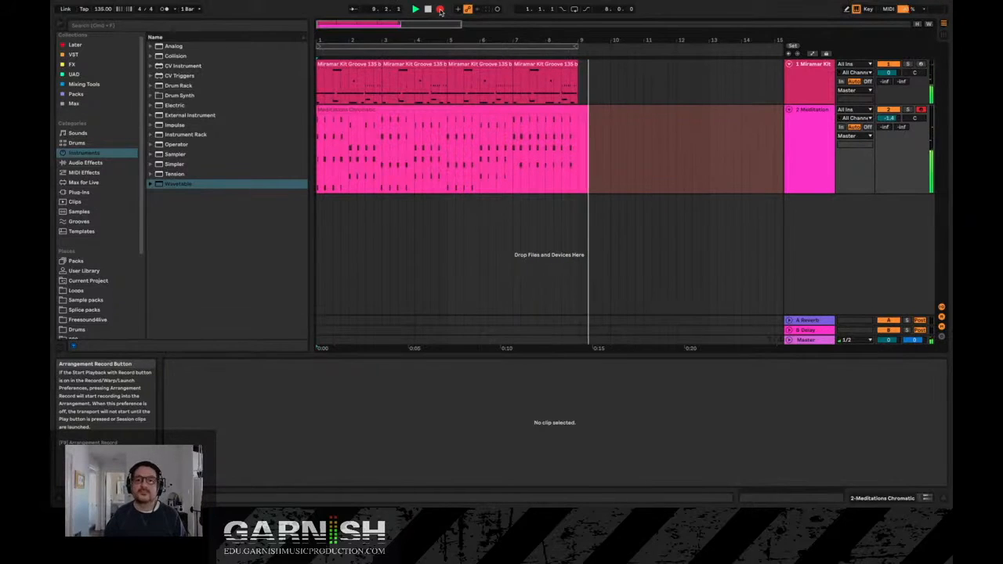
left_click(441, 9)
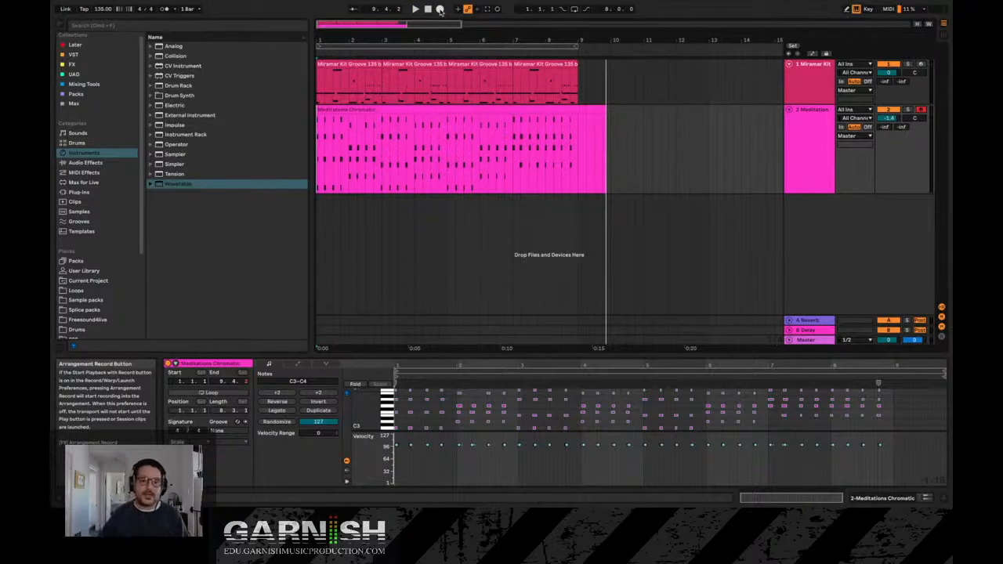
left_click(319, 135)
key("space")
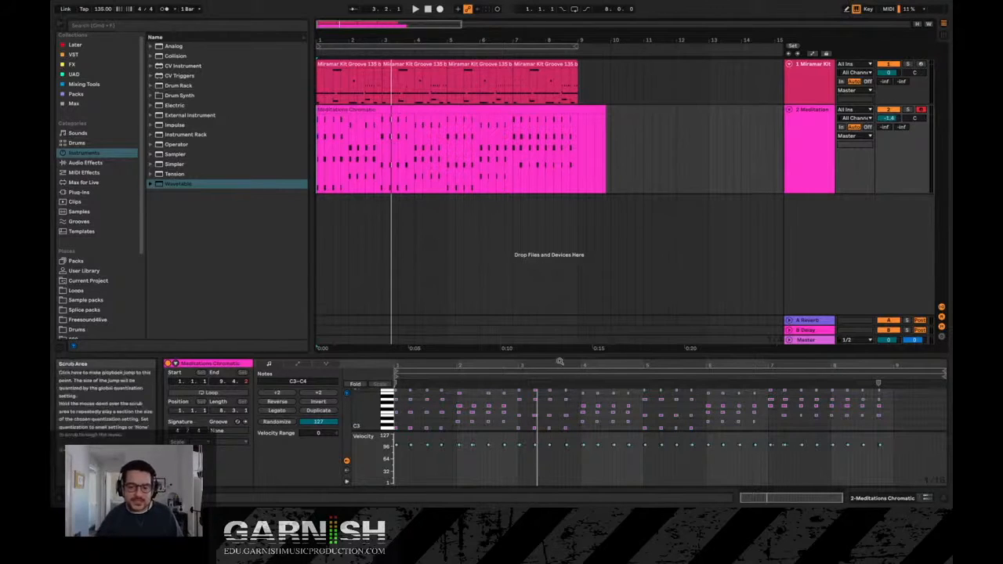
Quantize all notes in the recorded Meditations Chromatic clip to 1/4, adjusting note starts and ends by 100%.
left_click_drag(561, 355, 561, 197)
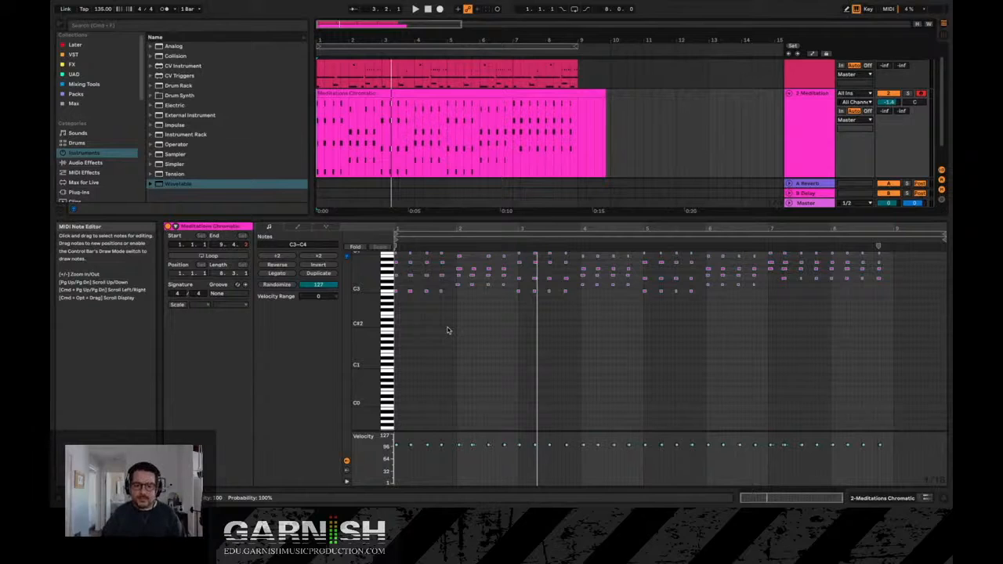
key("ctrl+a")
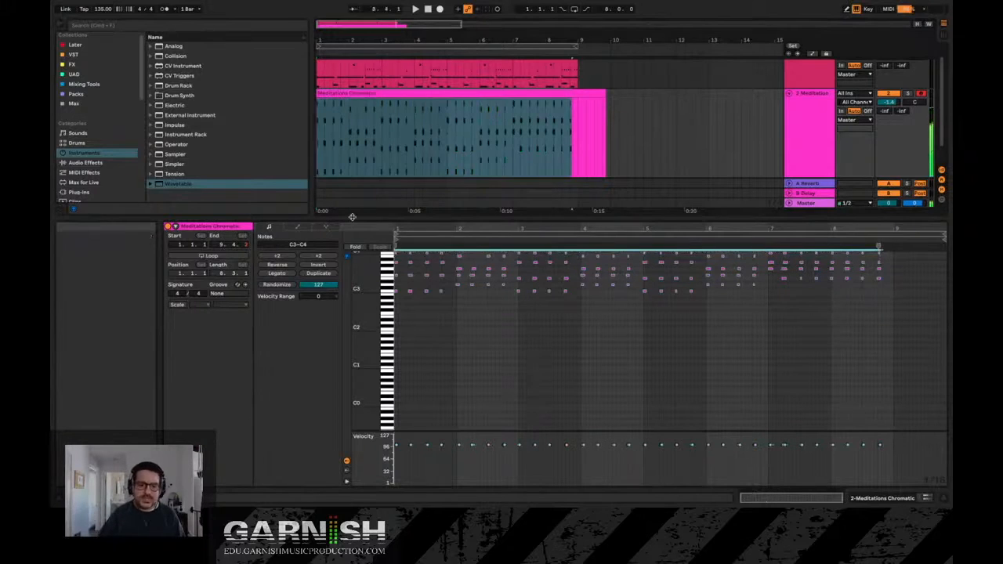
right_click(596, 318)
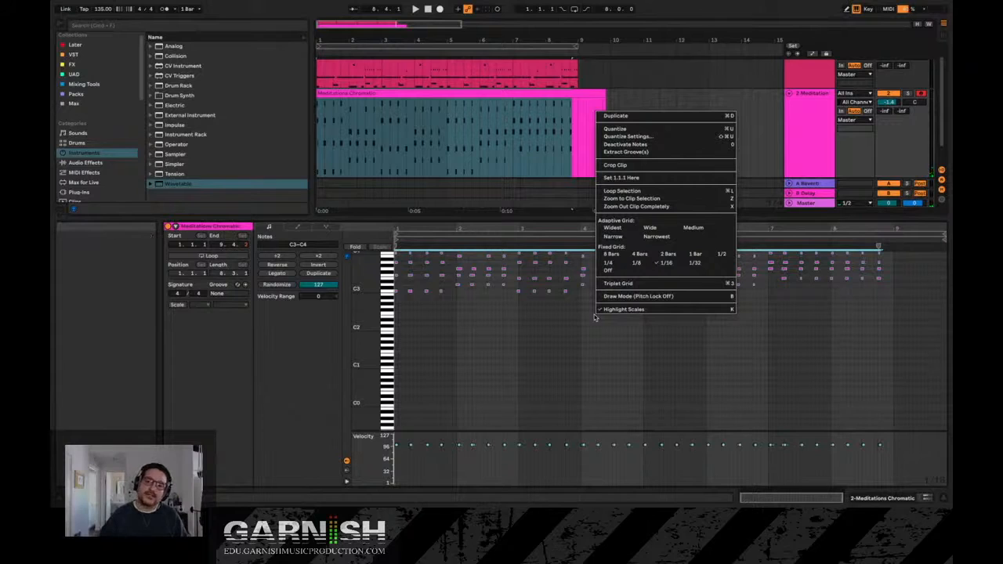
left_click(642, 137)
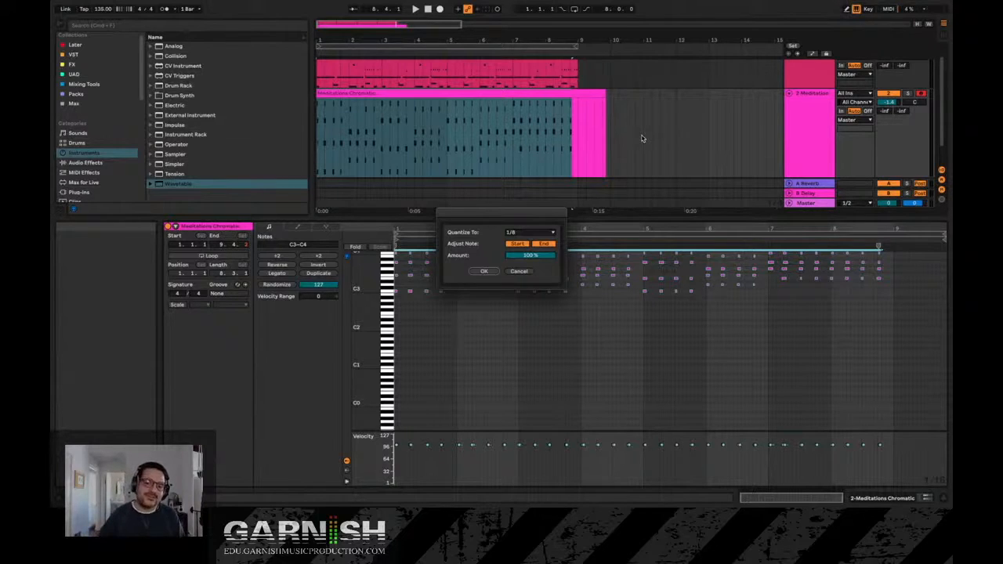
left_click(530, 232)
left_click(529, 249)
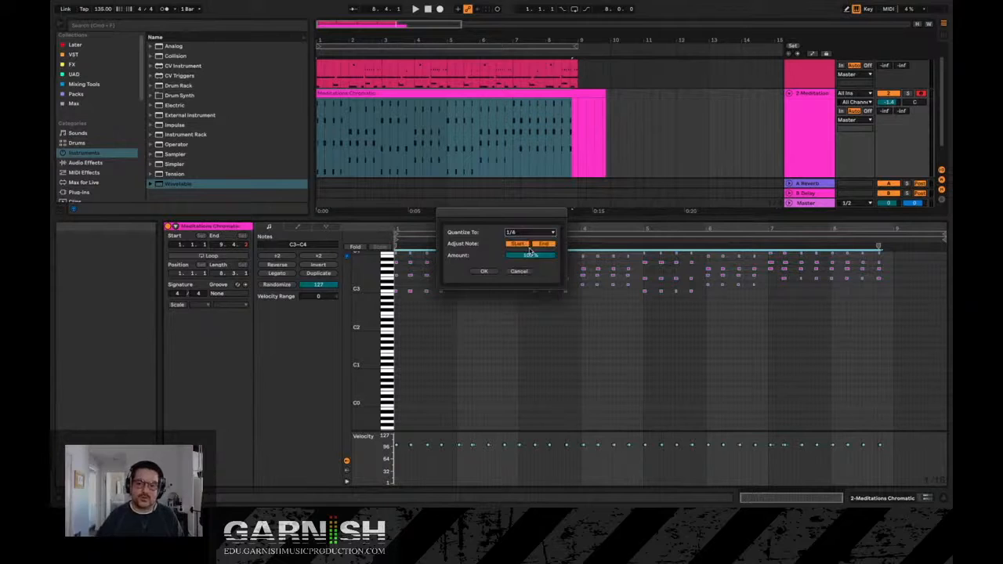
left_click(485, 271)
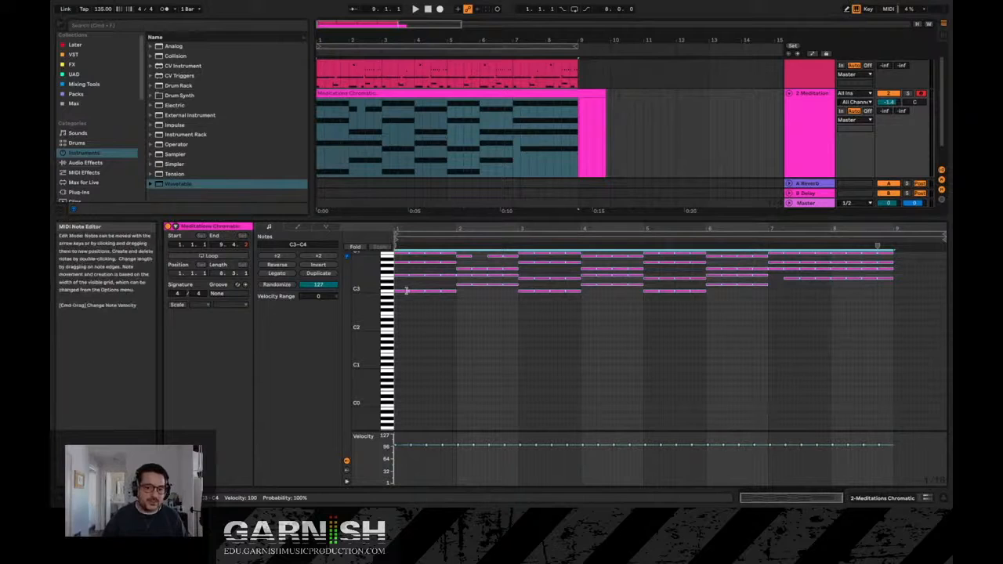
Shorten all notes in the Meditations Chromatic clip to about half their length, and play the result with the drums.
left_click_drag(407, 291, 400, 291)
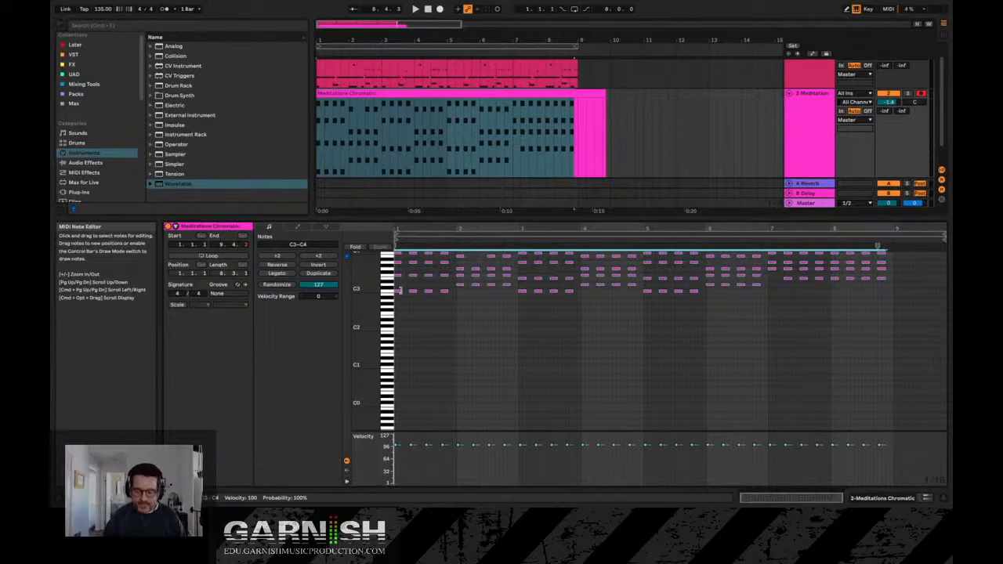
key("space")
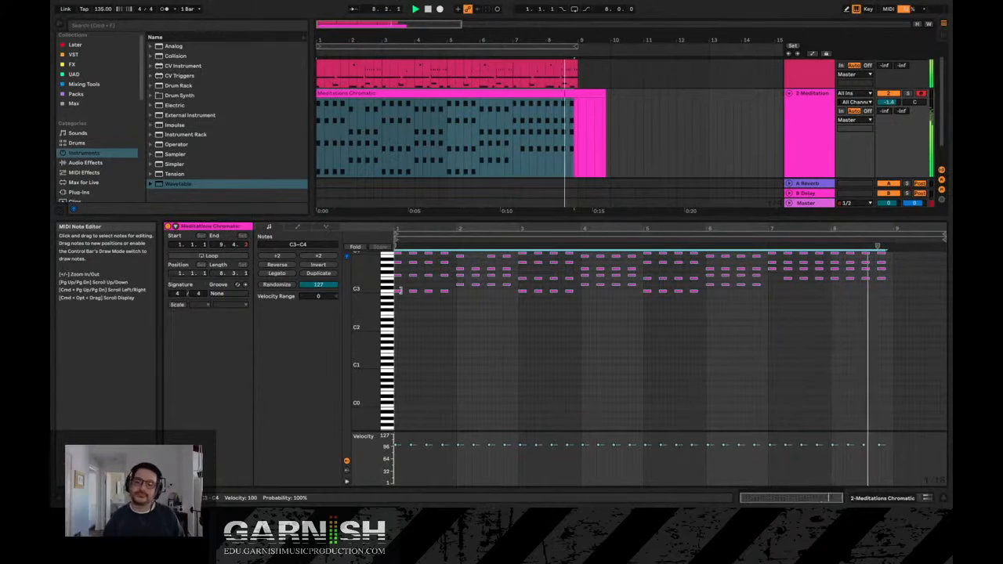
key("space")
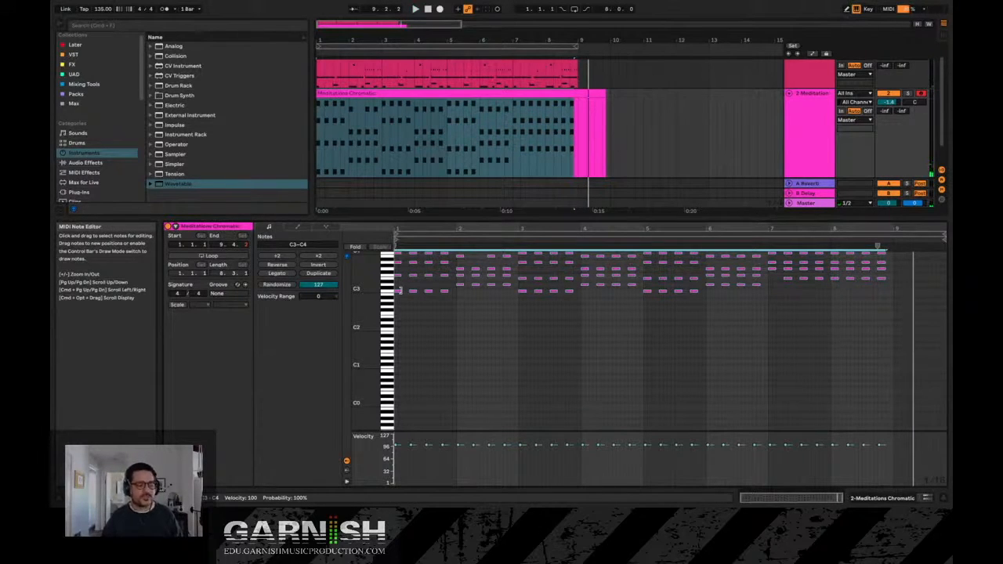
Delete the whole recorded clip from the Meditations Chromatic track in the Arrangement.
left_click_drag(590, 219, 582, 297)
left_click_drag(619, 151, 304, 156)
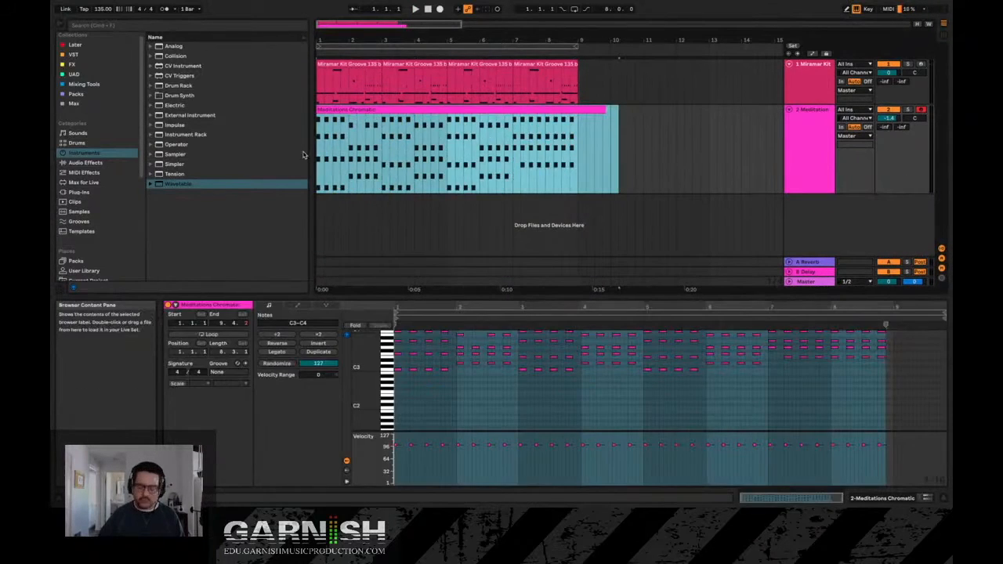
key("Delete")
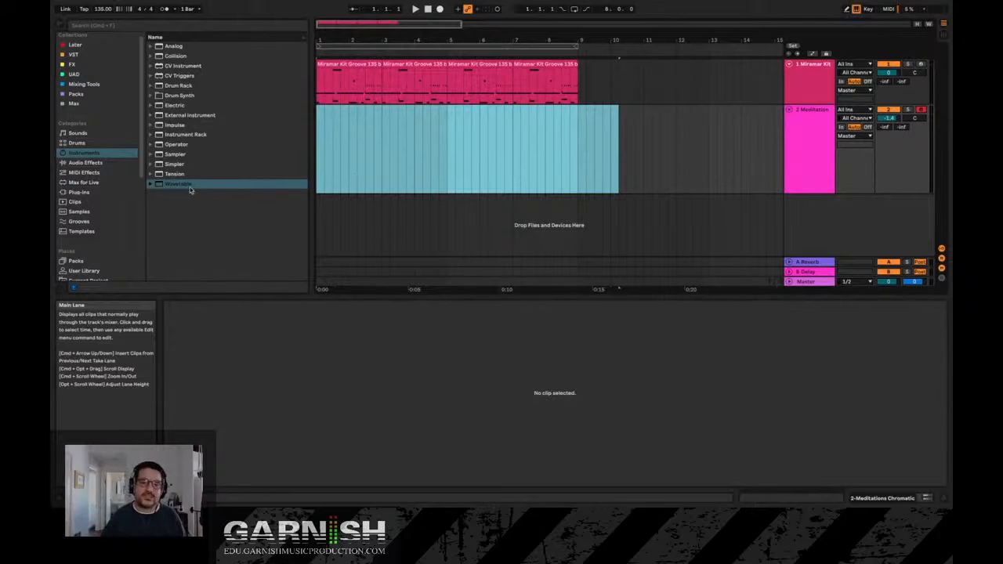
Set Record Quantization to Eighth-Note Quantization and record a new chord part of about eight bars on the Meditations Chromatic track from bar 1.
left_click(317, 134)
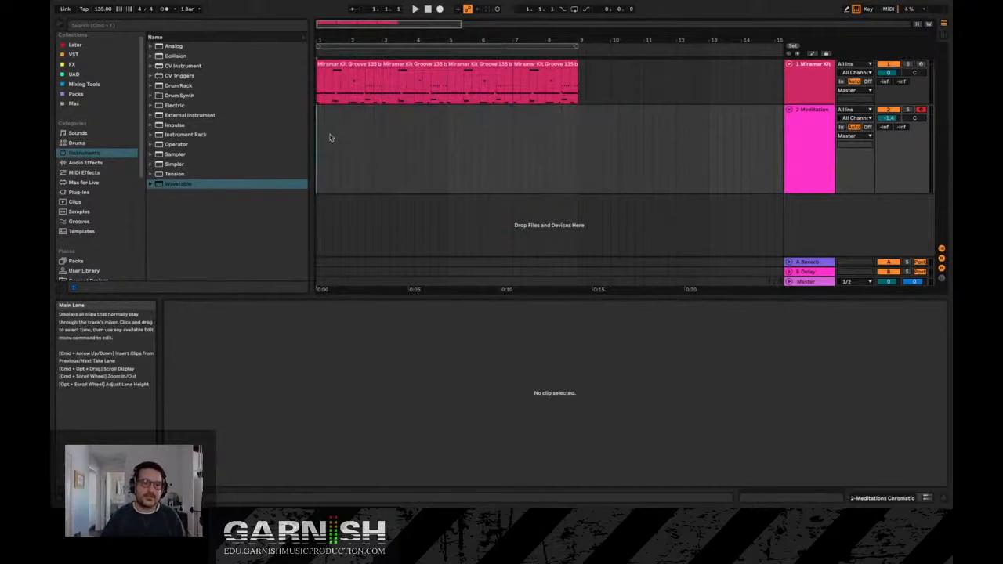
left_click(104, 5)
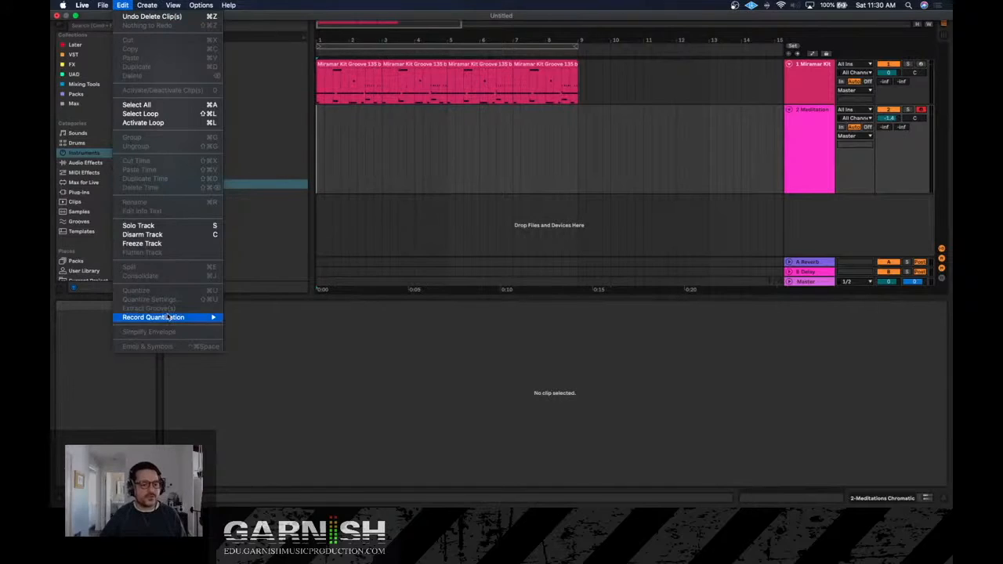
mouse_move(167, 316)
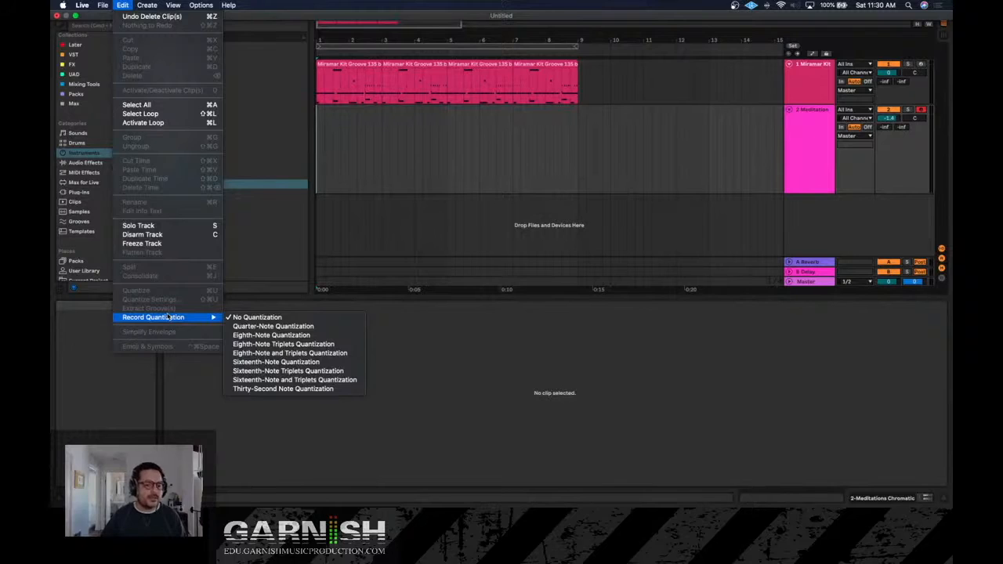
left_click(291, 336)
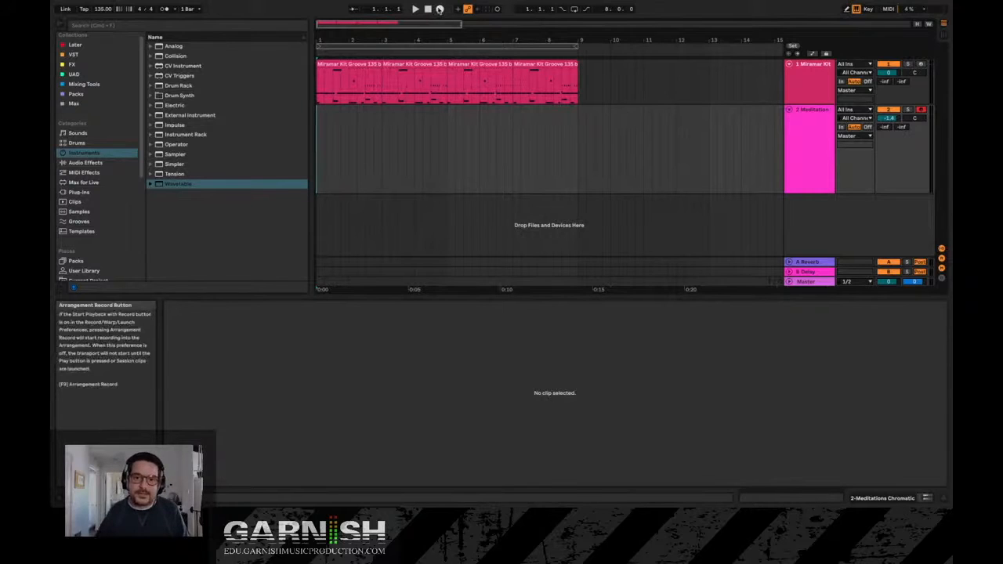
left_click(440, 9)
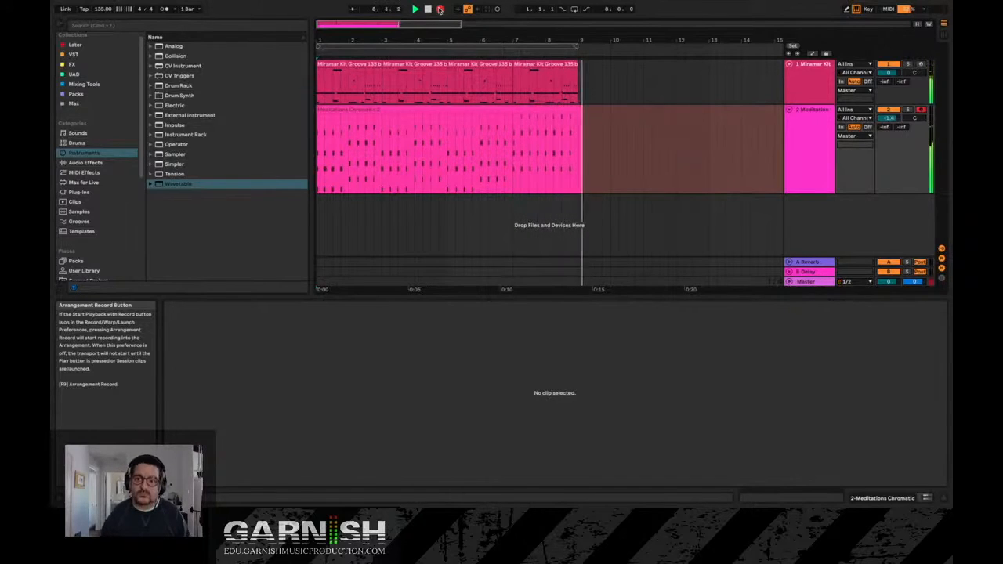
key("space")
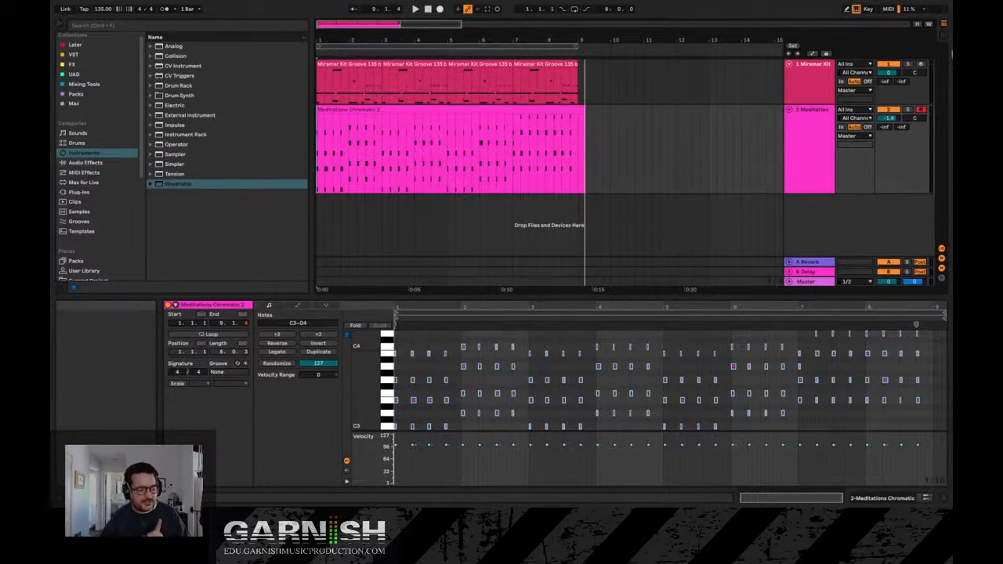
Examine how the newly recorded notes around bar 2 sit on the grid, and check the active Record Quantization option.
left_click_drag(600, 295, 600, 146)
left_click_drag(406, 153, 407, 188)
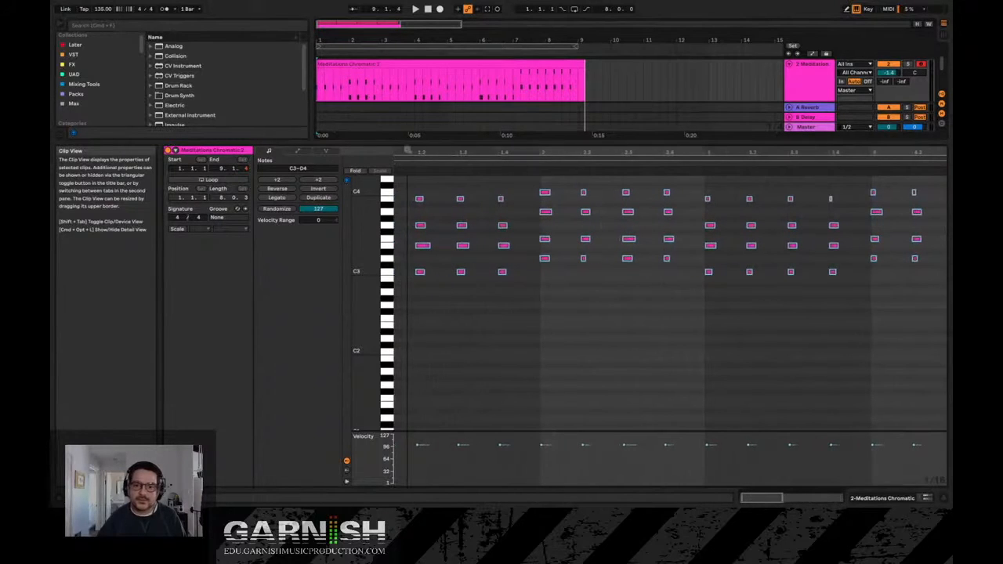
left_click_drag(593, 268, 540, 189)
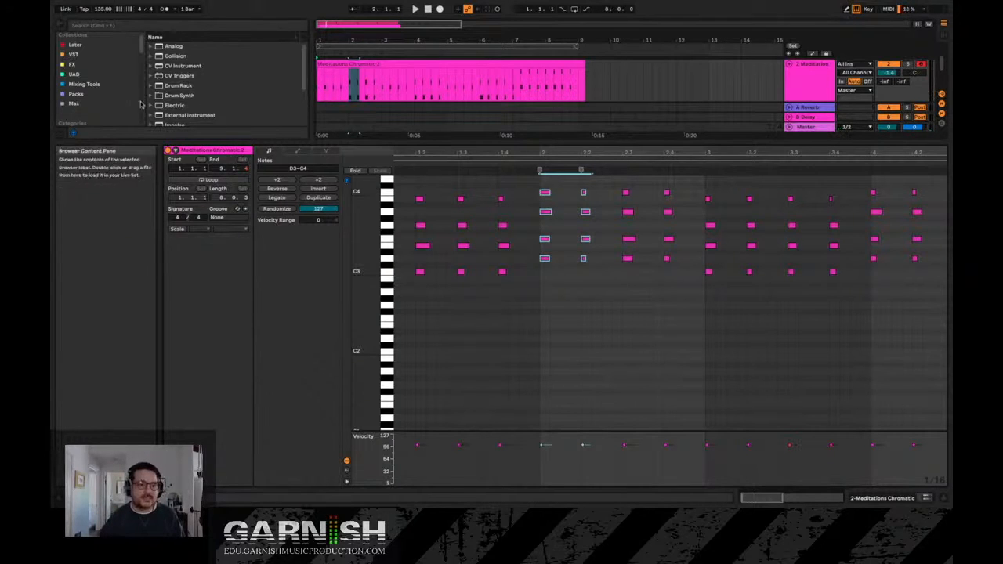
left_click(116, 5)
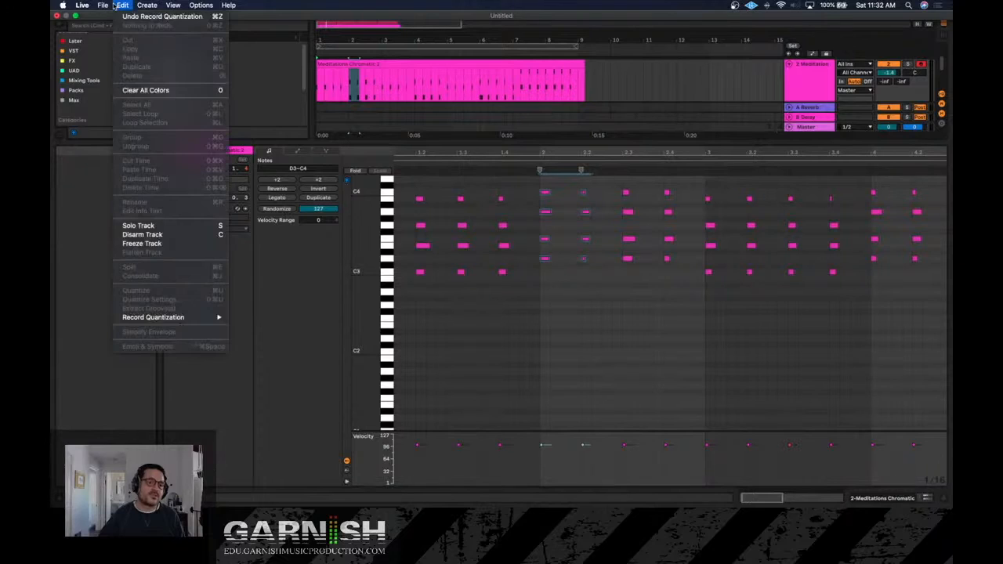
mouse_move(178, 318)
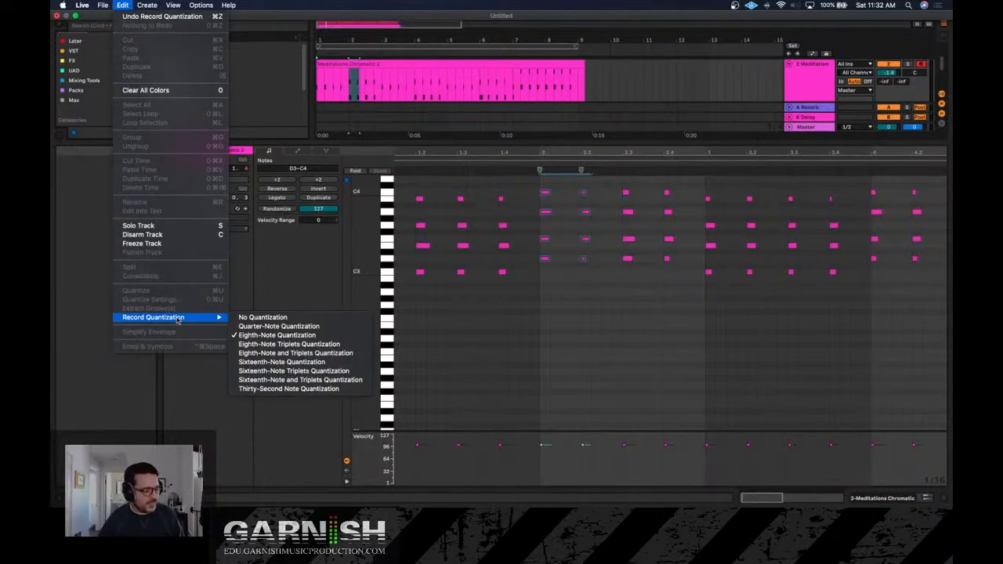
left_click(468, 350)
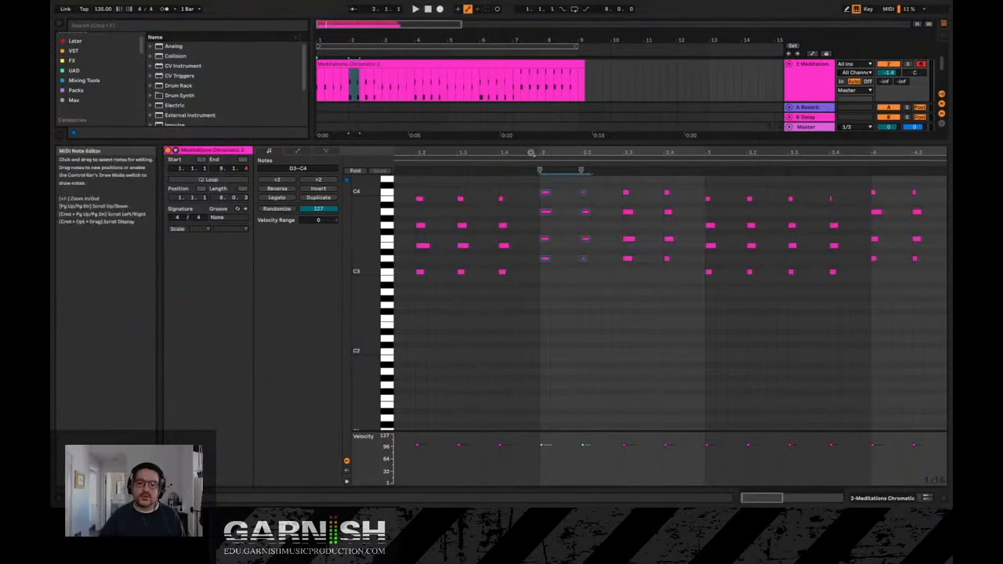
left_click_drag(533, 153, 533, 134)
left_click_drag(473, 152, 456, 200)
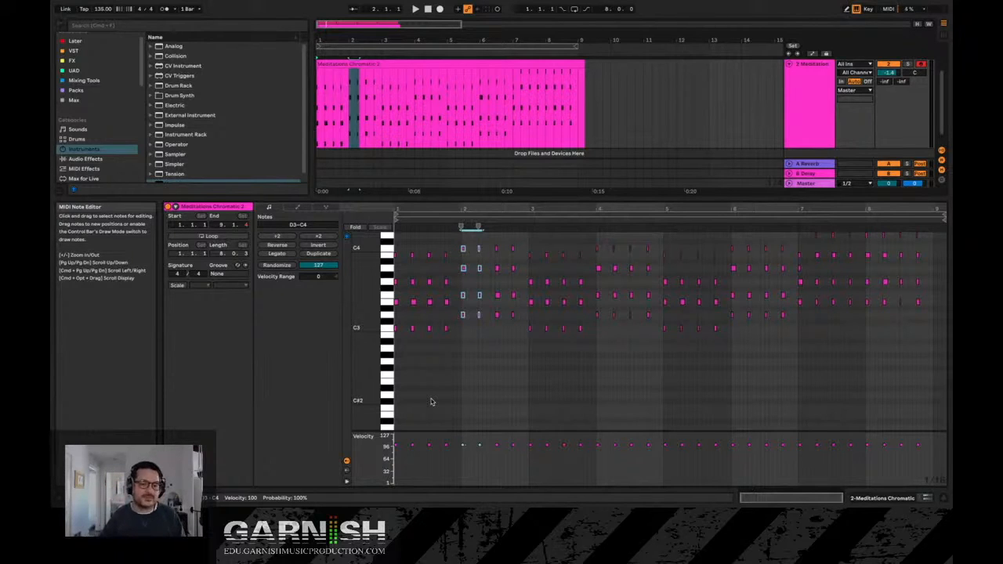
scroll(451, 312, "up", 1)
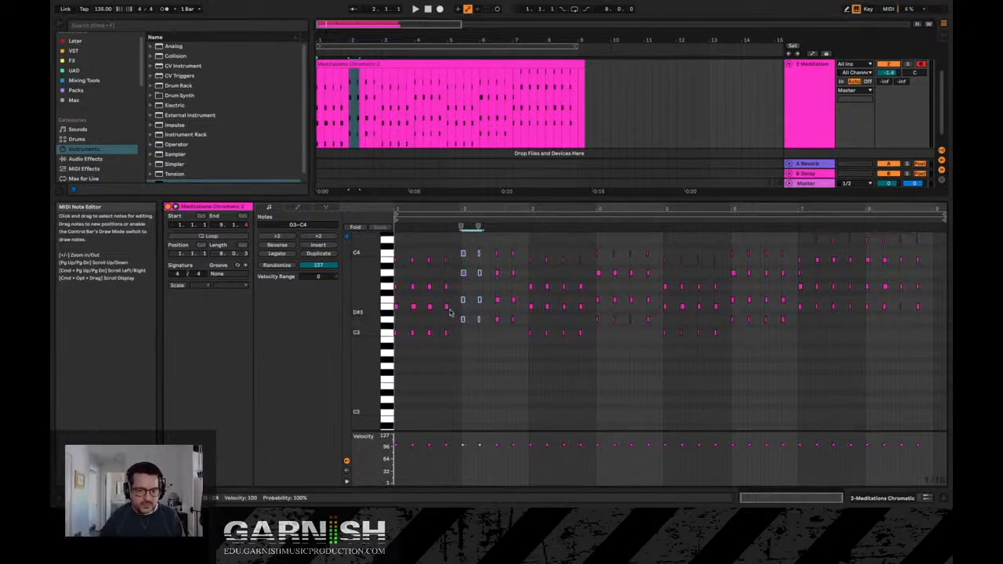
scroll(453, 313, "up", 2)
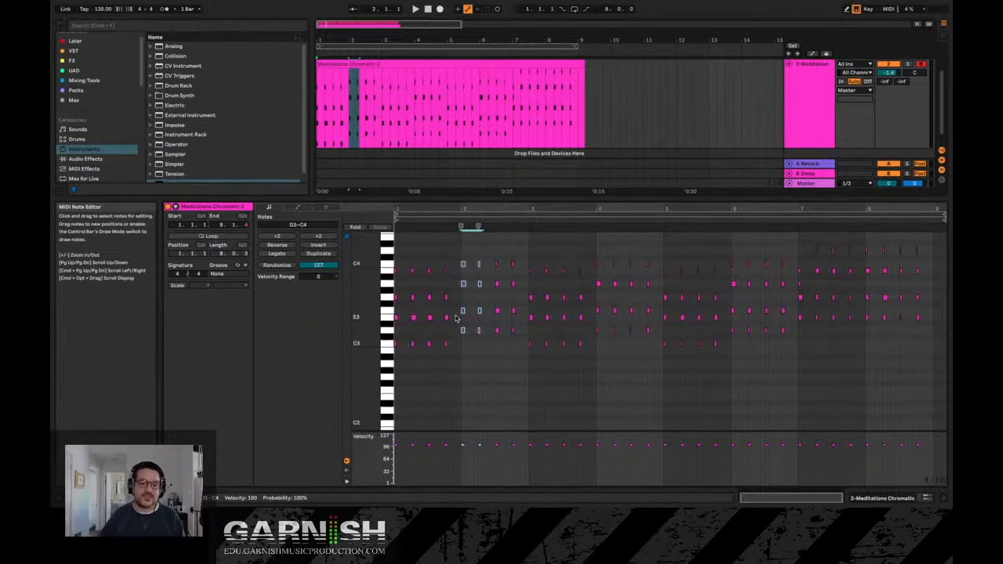
Browse the groove library for the Meditations Chromatic clip and apply the Disco Live Feel 16ths groove to it.
left_click(381, 64)
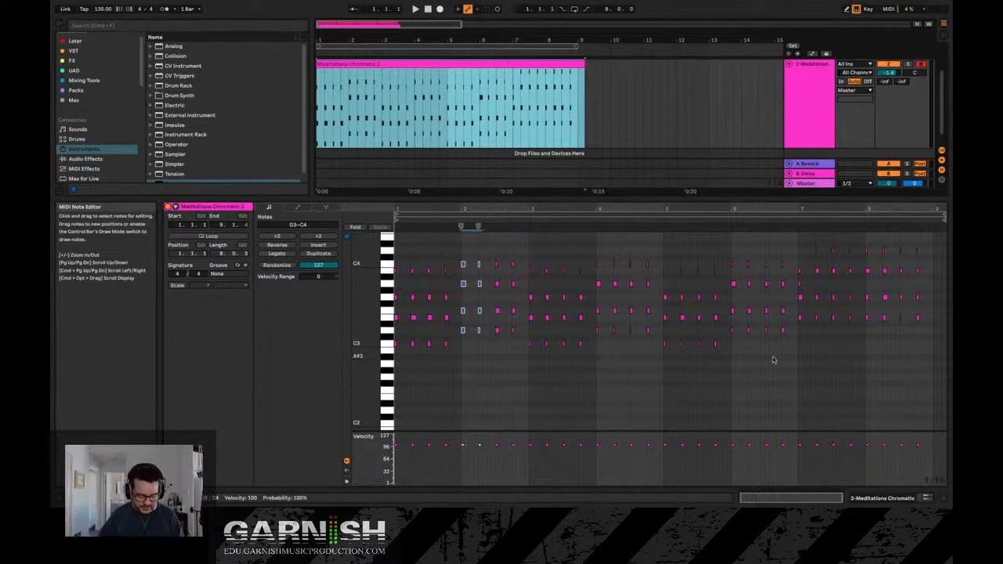
left_click(238, 267)
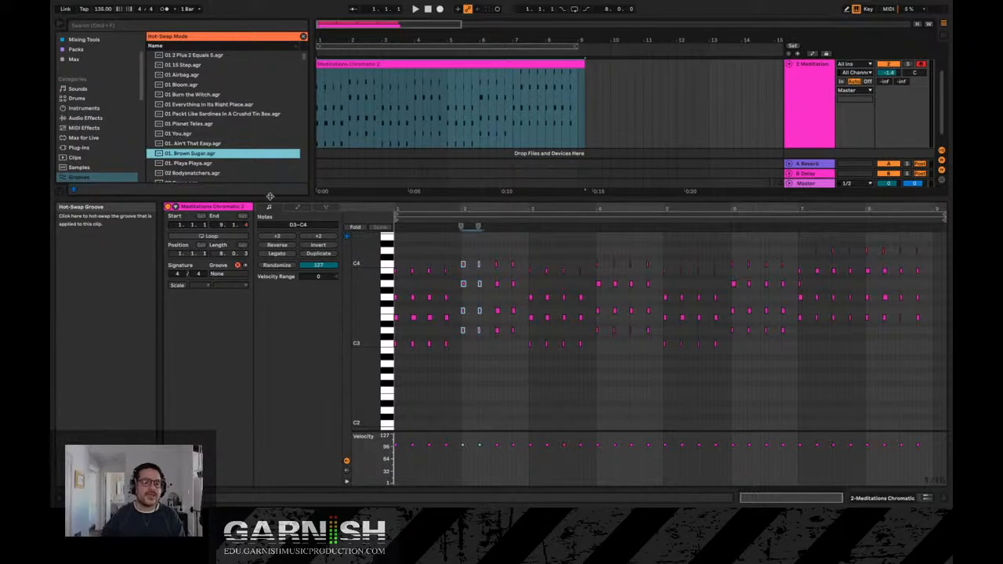
left_click_drag(269, 197, 262, 300)
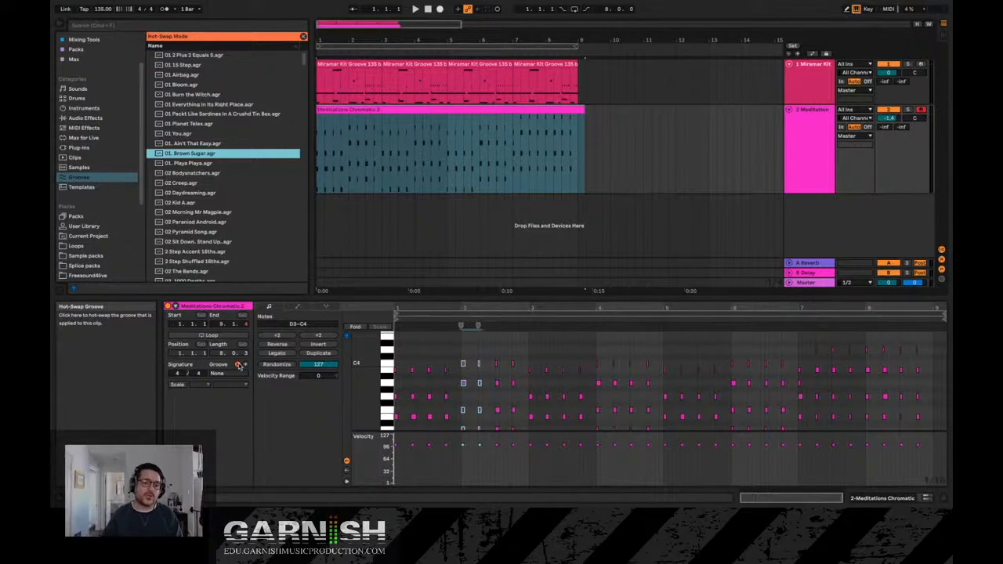
scroll(249, 203, "down", 10)
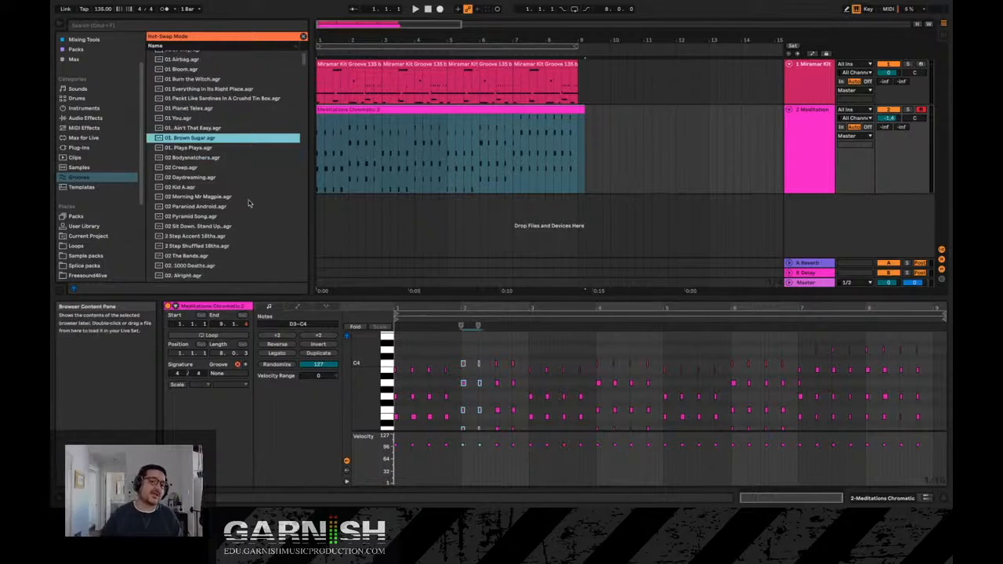
scroll(249, 203, "down", 15)
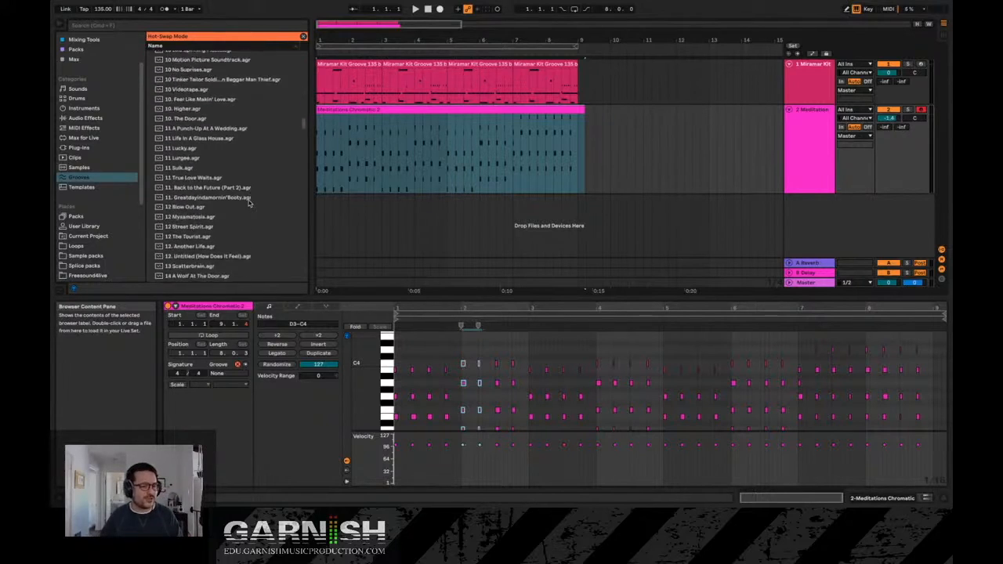
scroll(249, 202, "down", 7)
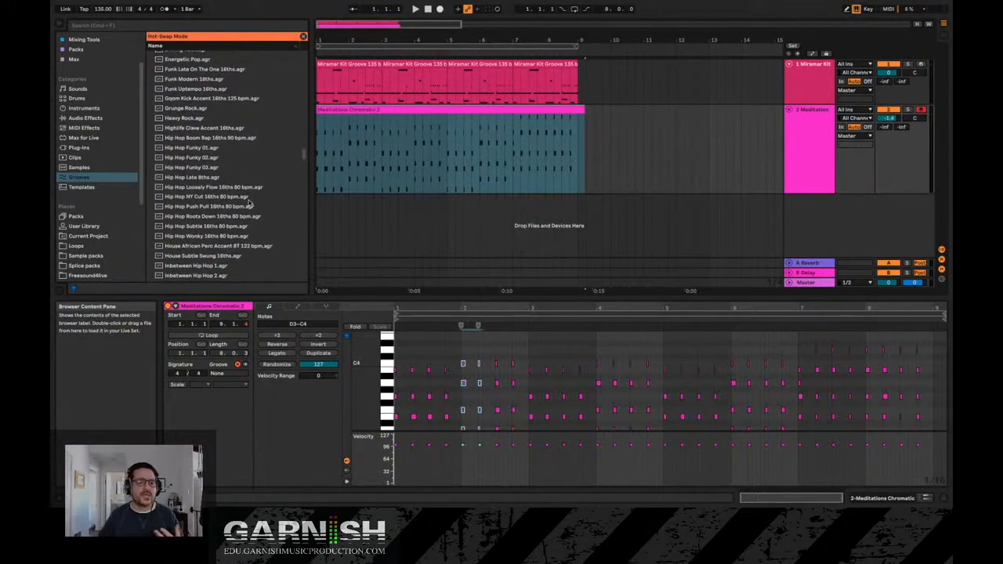
scroll(249, 203, "down", 5)
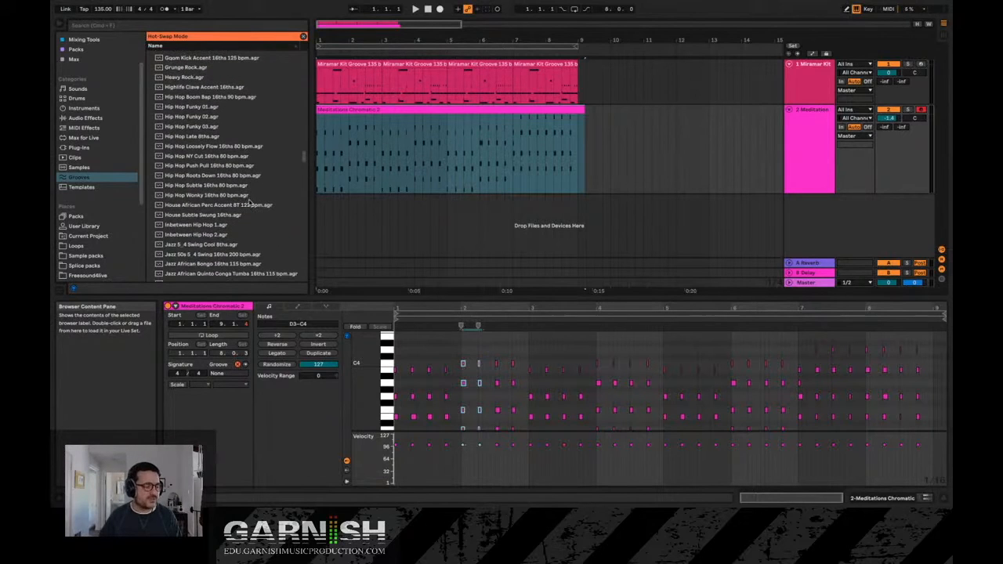
scroll(249, 203, "down", 15)
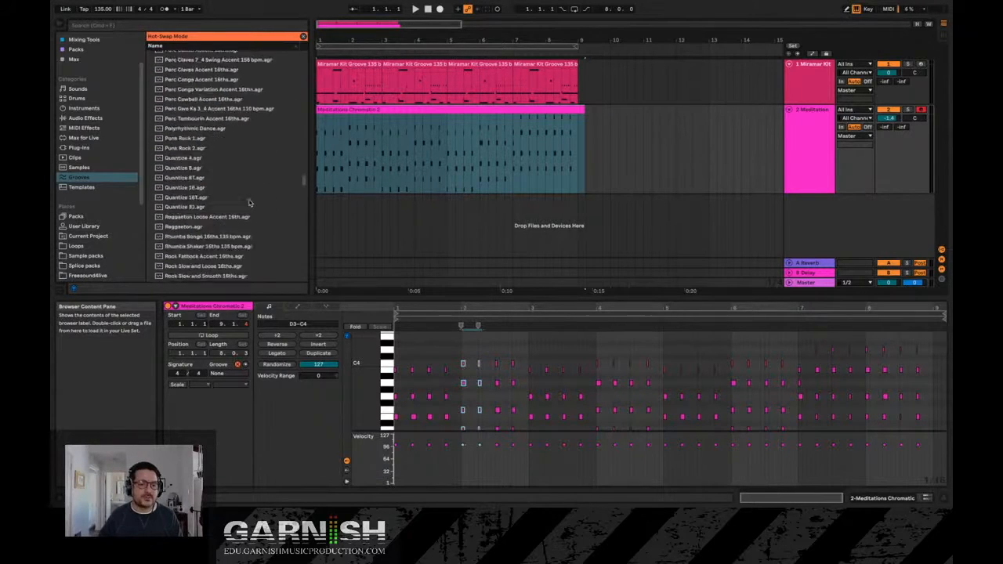
scroll(249, 203, "down", 15)
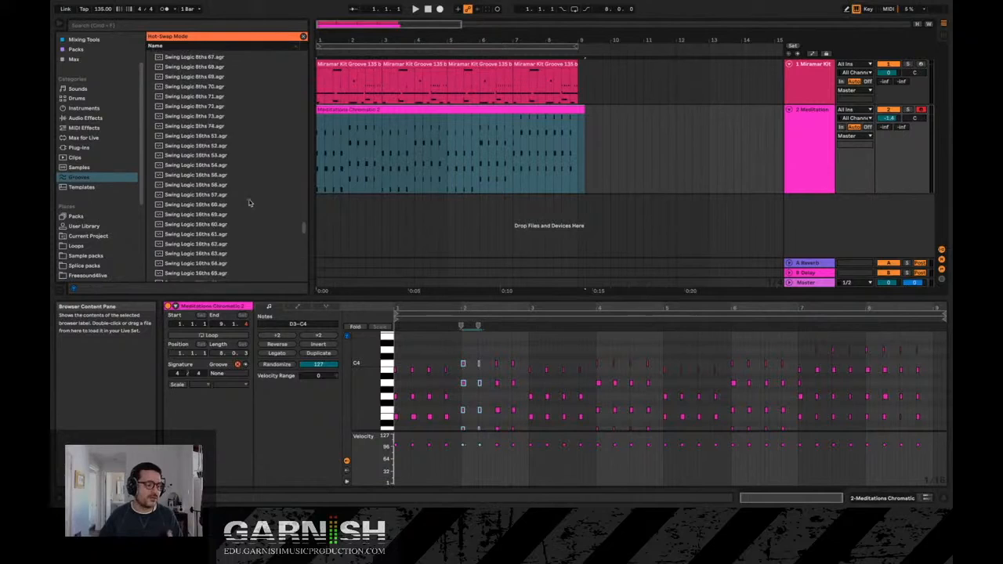
scroll(250, 203, "down", 5)
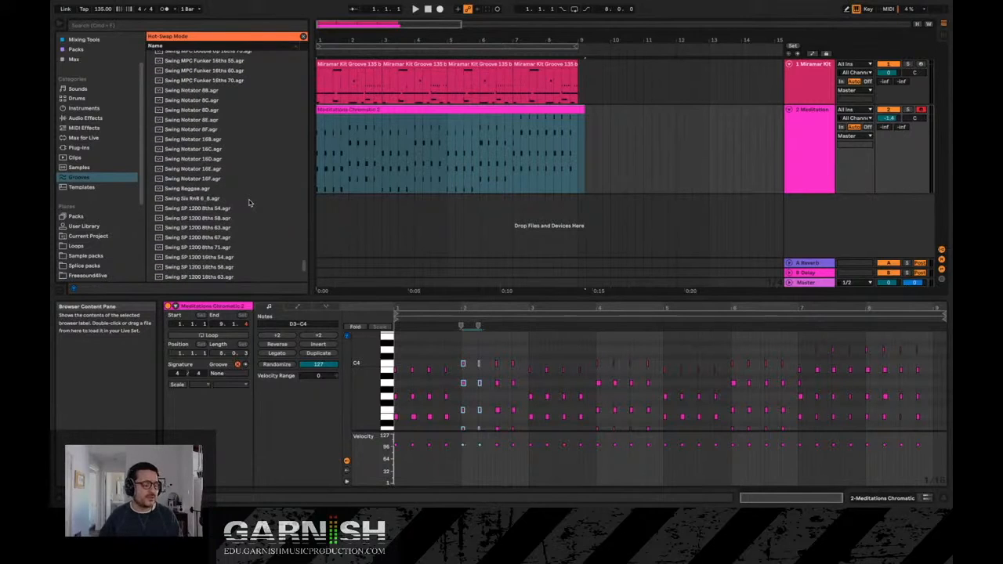
scroll(253, 194, "down", 3)
scroll(253, 194, "down", 3)
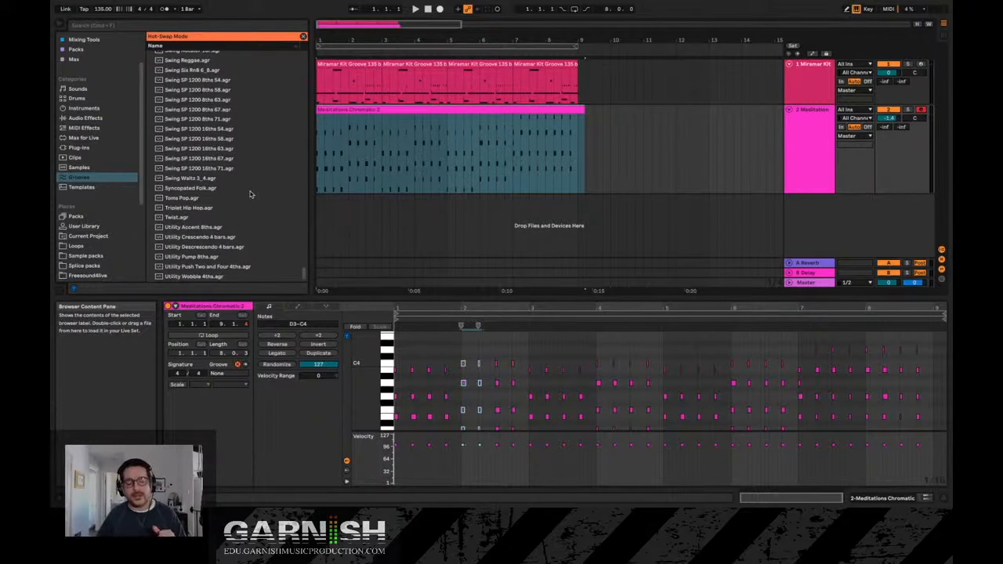
scroll(252, 196, "up", 5)
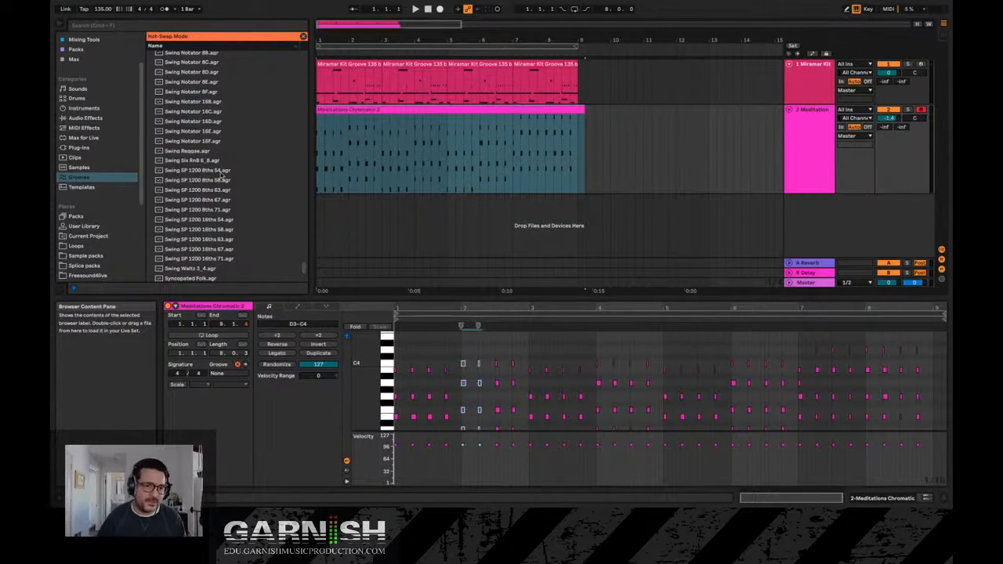
scroll(224, 172, "up", 20)
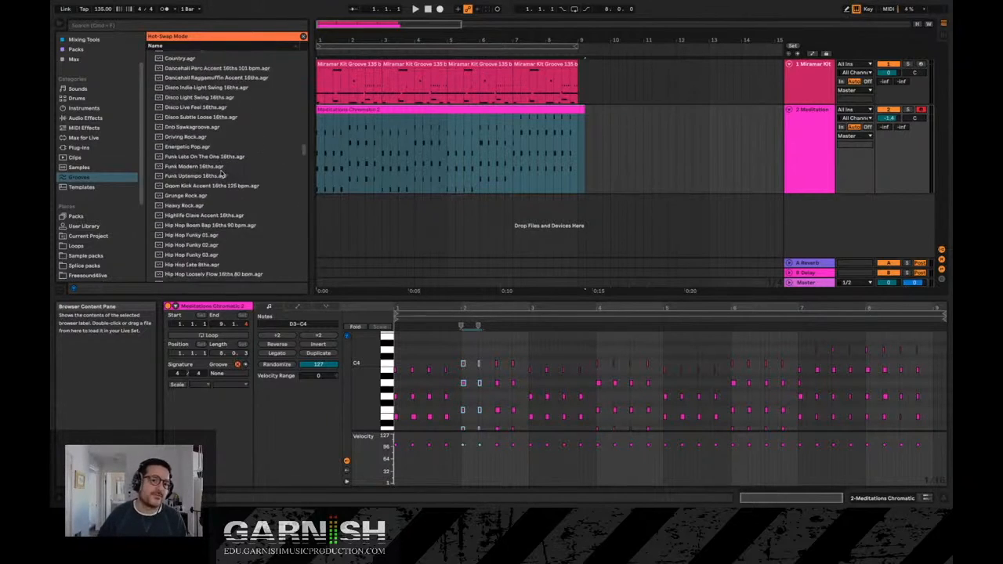
left_click(209, 108)
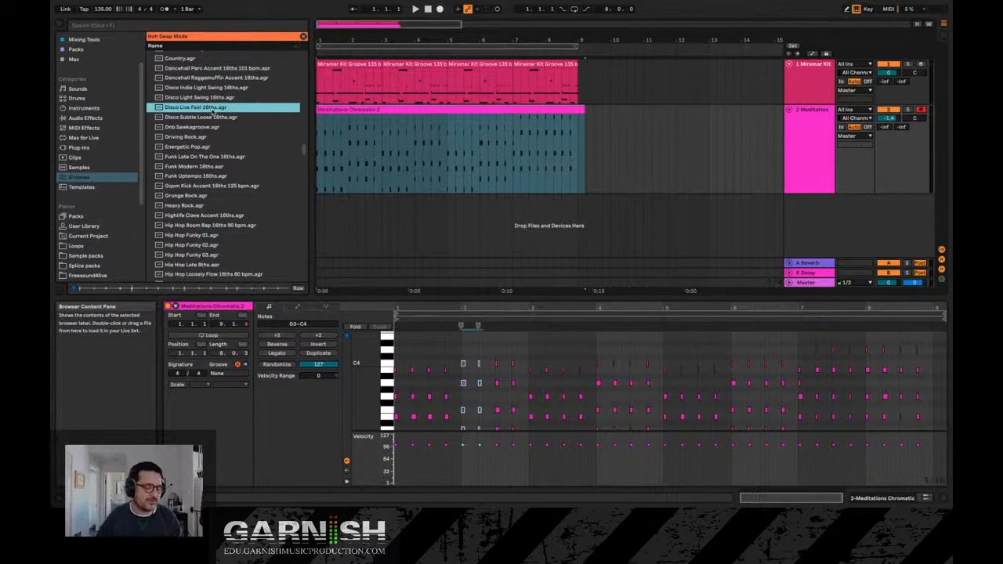
double_click(213, 111)
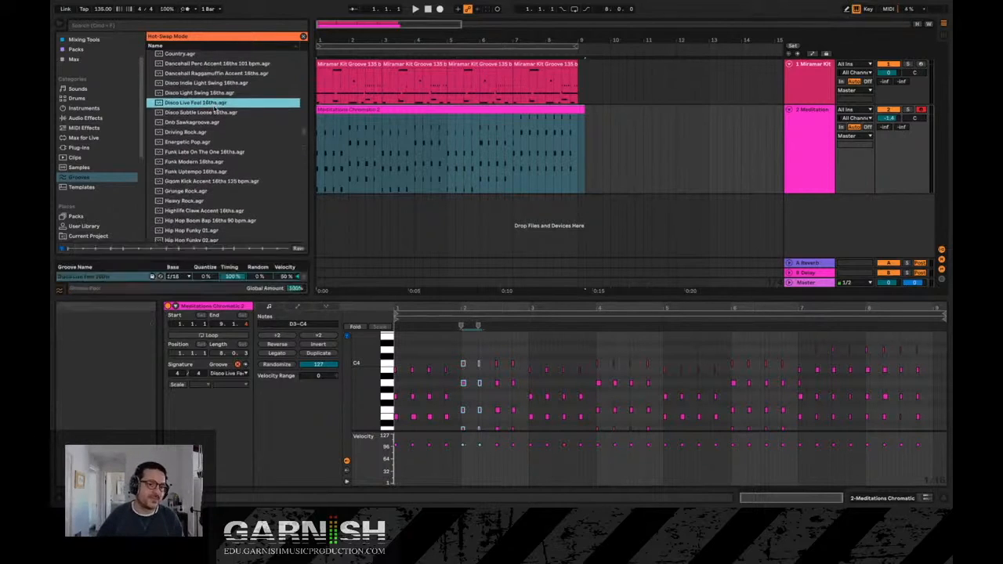
Enlarge the Groove Pool, select all notes in the Meditations Chromatic clip, and play the grooved chords with the drums from the start.
left_click_drag(180, 258, 187, 181)
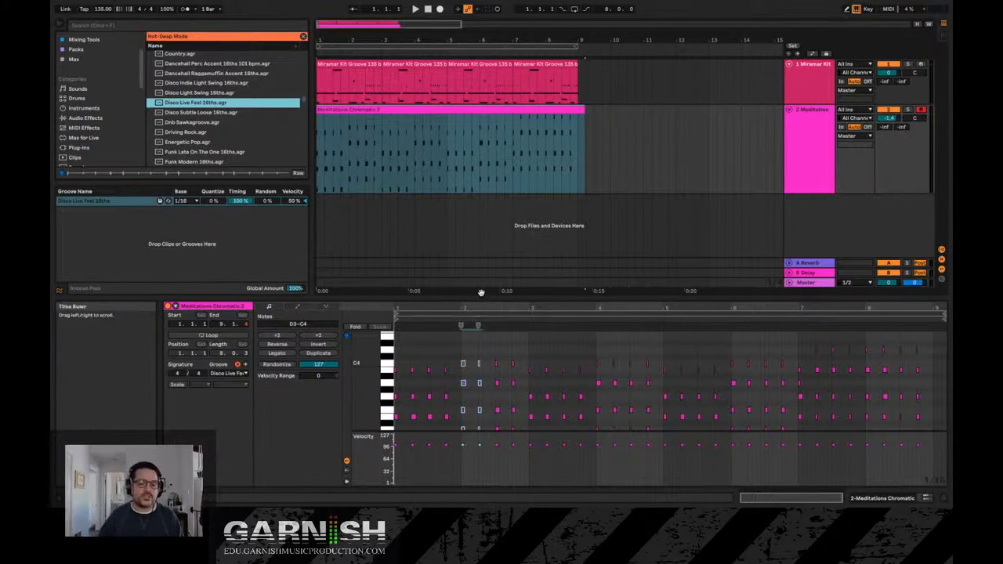
left_click_drag(479, 297, 480, 266)
left_click(555, 320)
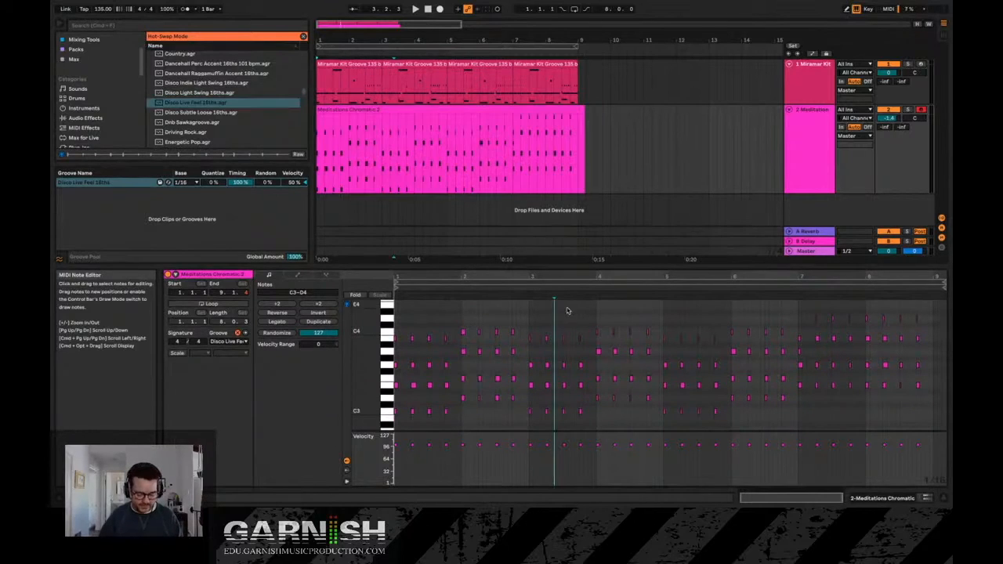
key("super+a")
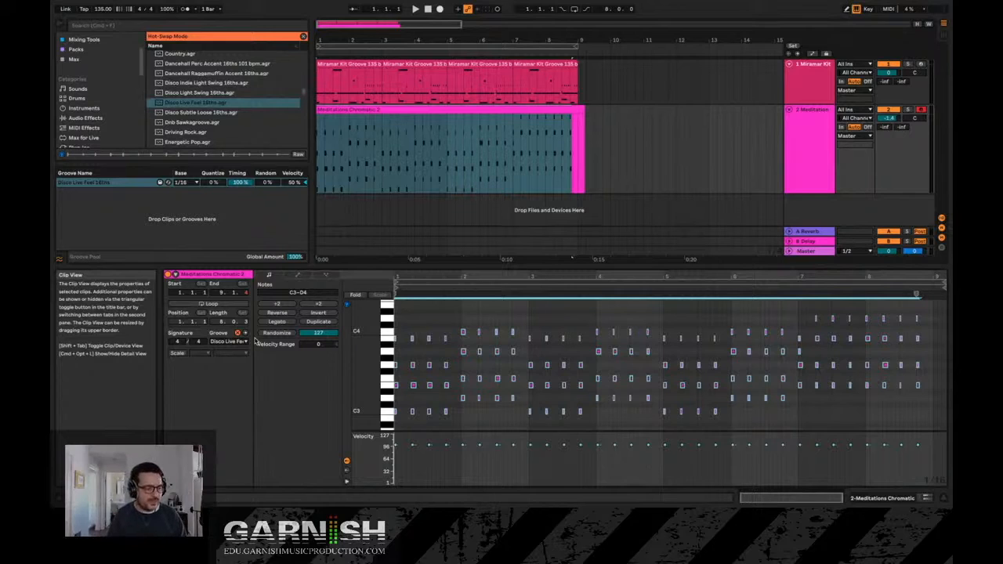
key("space")
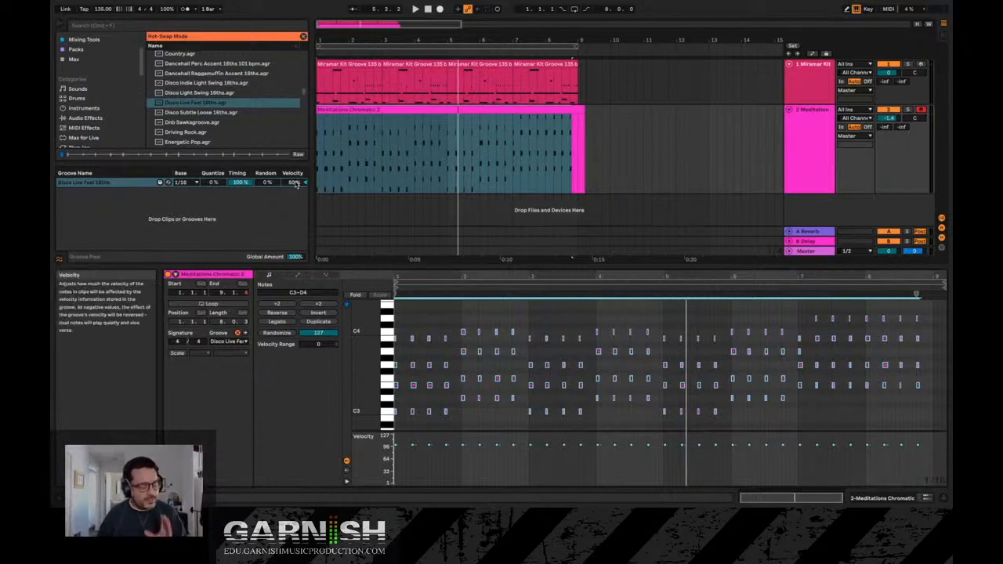
Set the Disco Live Feel 16ths groove's Velocity to 100% and the Groove Pool's Global Amount to 110%.
left_click_drag(296, 185, 296, 181)
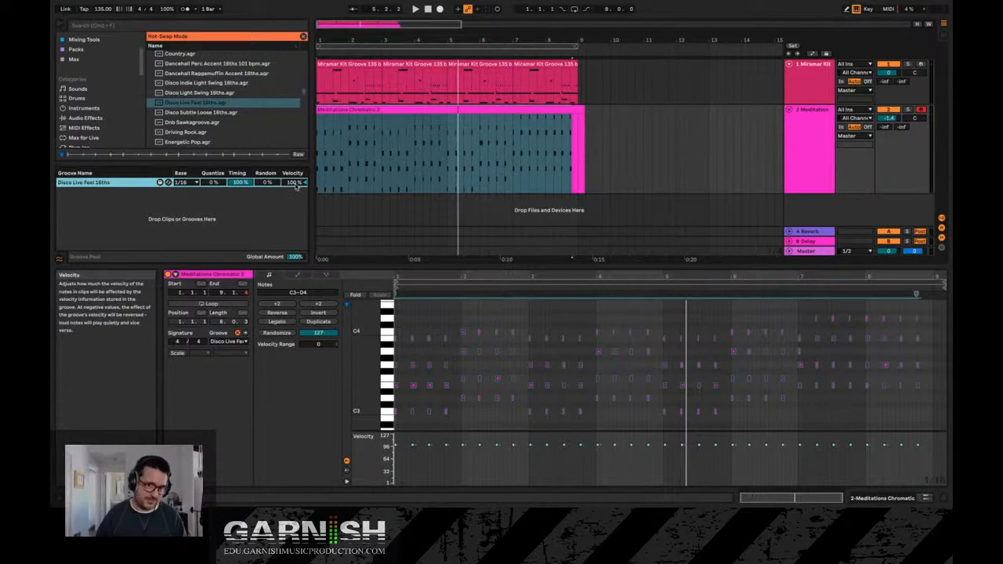
left_click(295, 257)
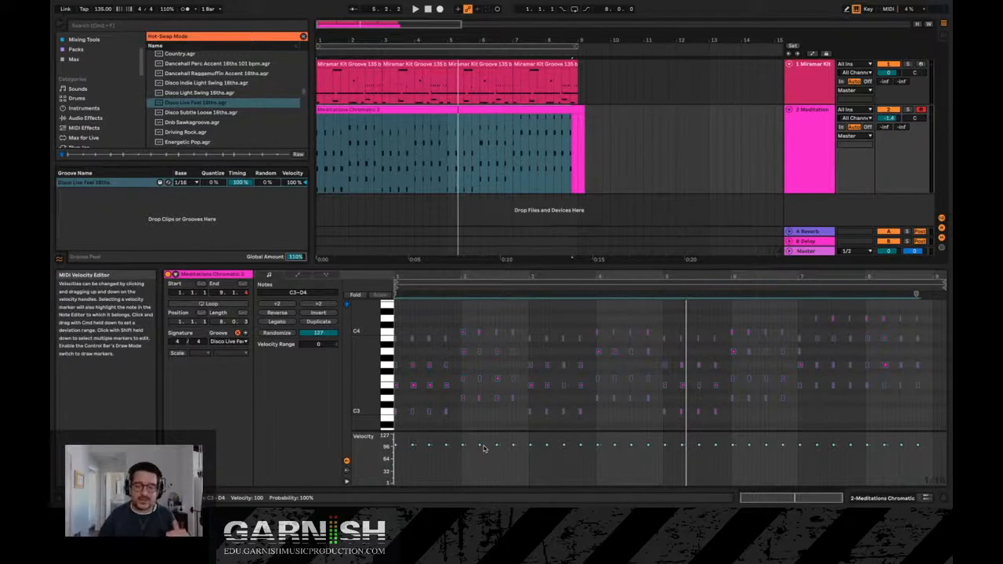
Commit the Disco Live Feel 16ths groove to all notes in the Meditations Chromatic clip and enlarge the clip's note editor.
key("super+a")
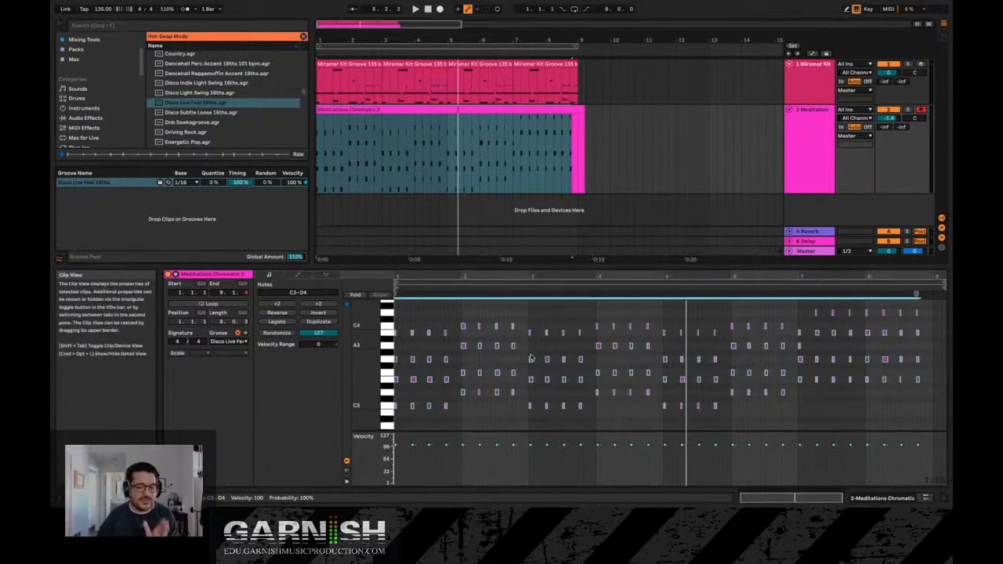
left_click(243, 335)
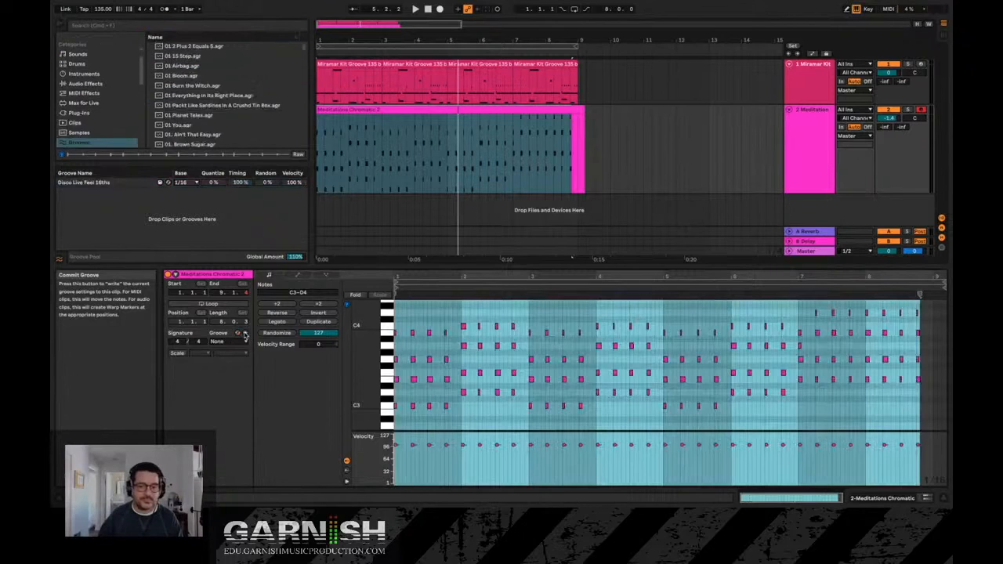
left_click_drag(554, 266, 553, 203)
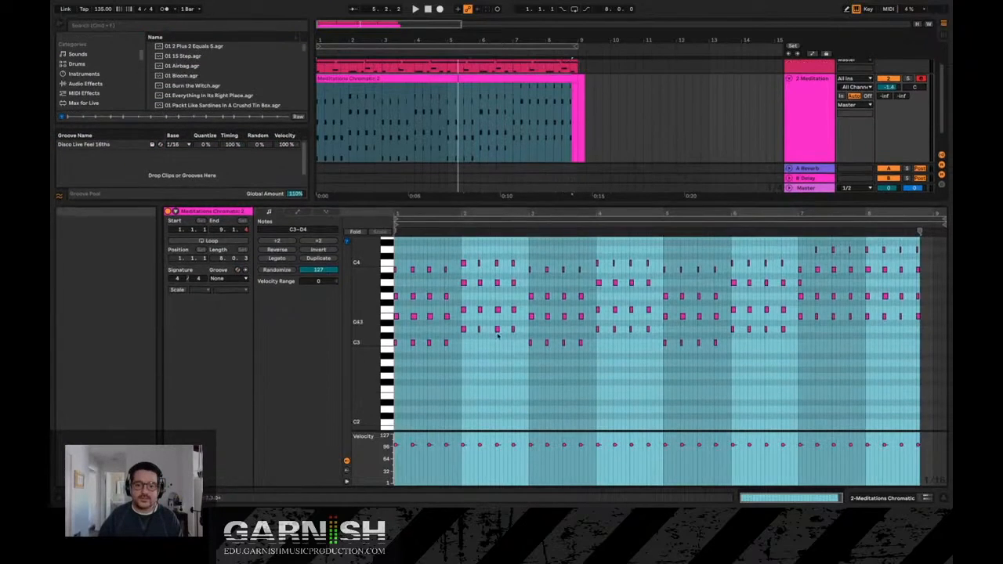
left_click(465, 384)
left_click_drag(419, 210, 527, 210)
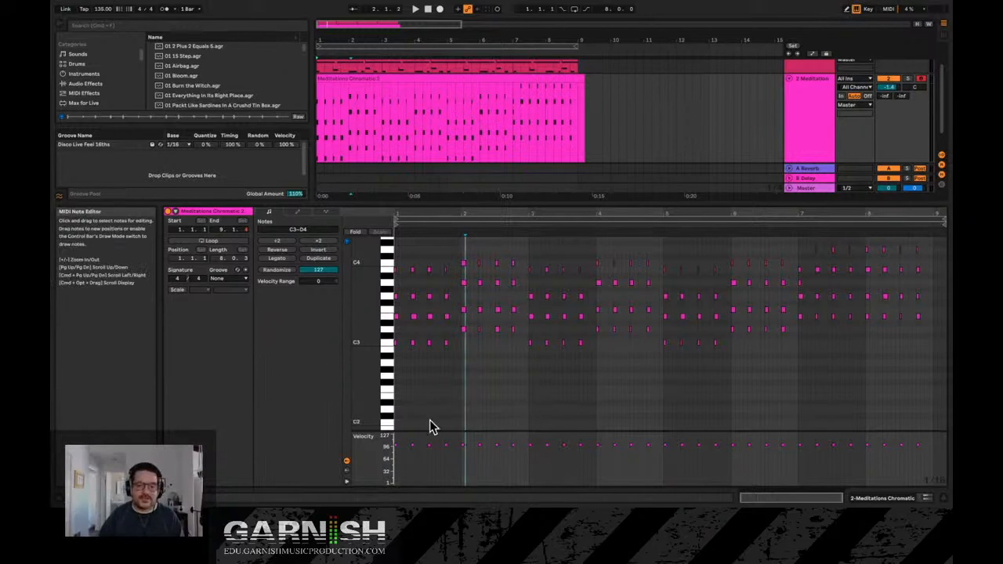
Set the Meditations Chromatic clip's Velocity Range to -44 and randomize the velocities of its notes with a range of 127.
mouse_move(433, 431)
left_mouse_down()
mouse_move(439, 288)
mouse_move(438, 445)
mouse_move(434, 302)
mouse_move(432, 420)
left_mouse_up()
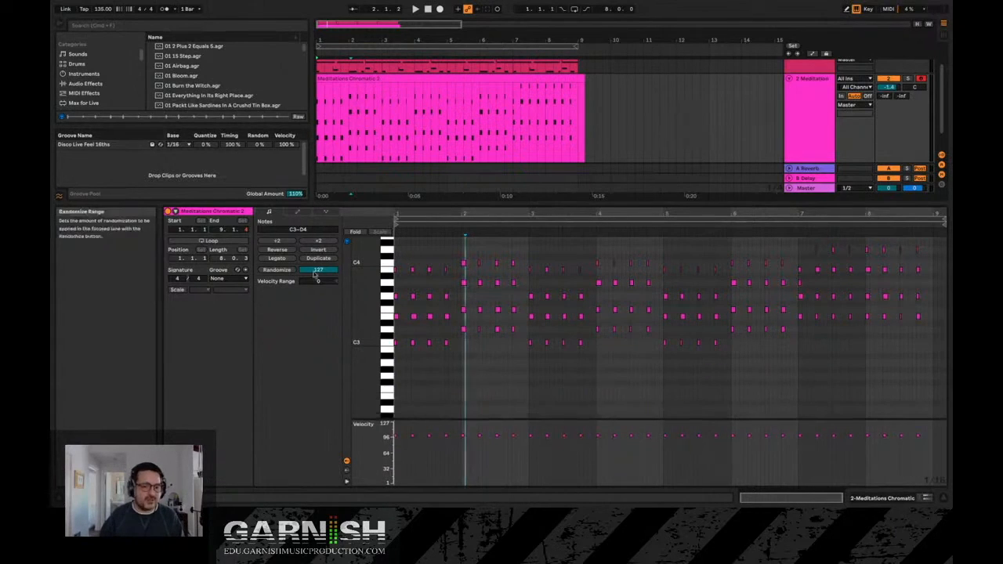
left_click_drag(319, 282, 319, 331)
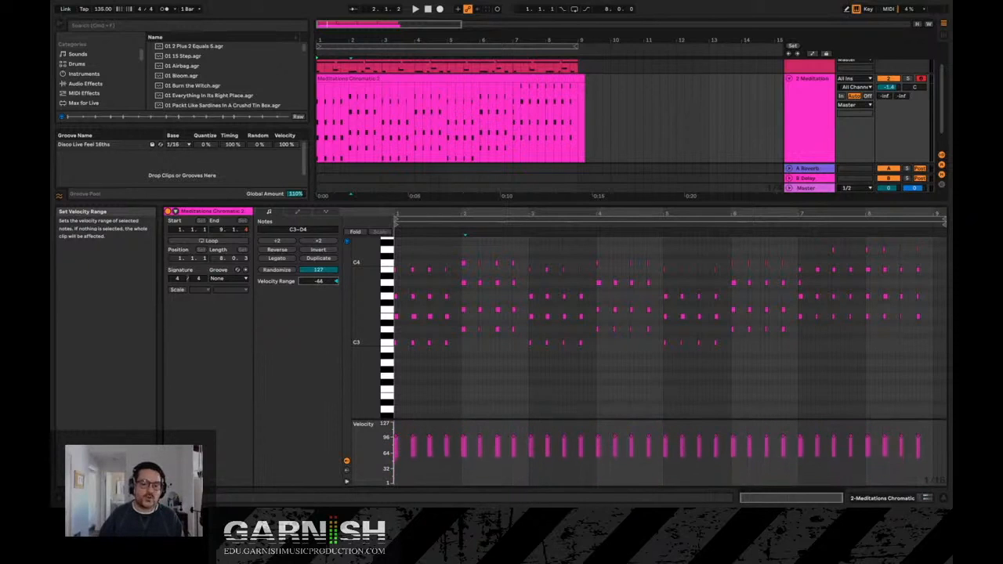
left_click(278, 270)
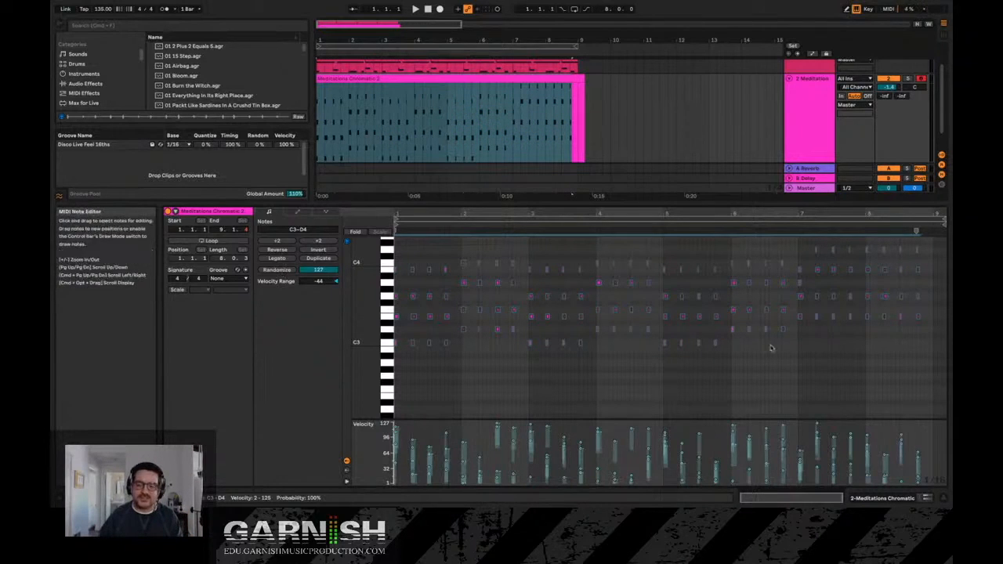
mouse_move(610, 204)
left_mouse_down()
mouse_move(607, 170)
mouse_move(598, 255)
mouse_move(598, 184)
left_mouse_up()
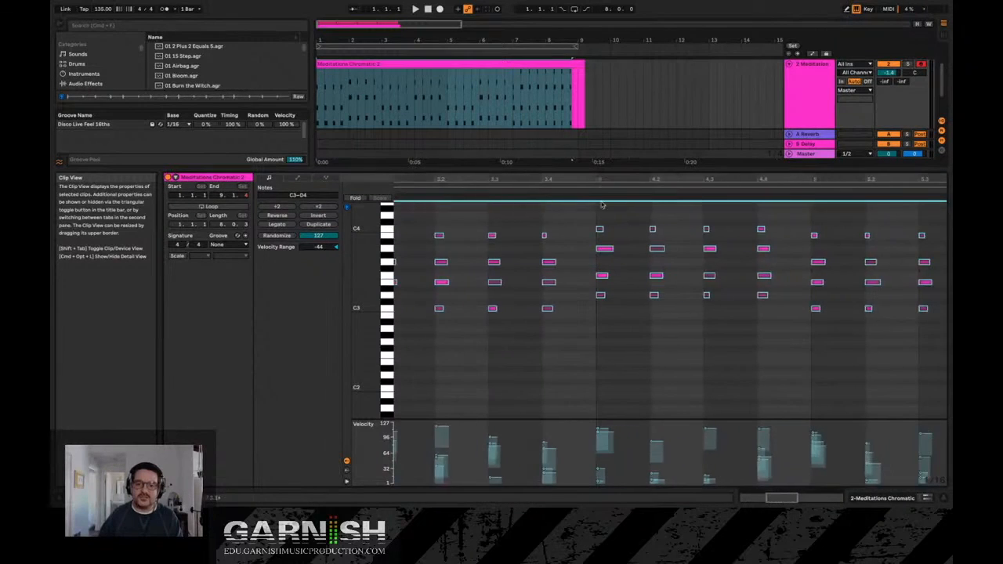
left_click(621, 276)
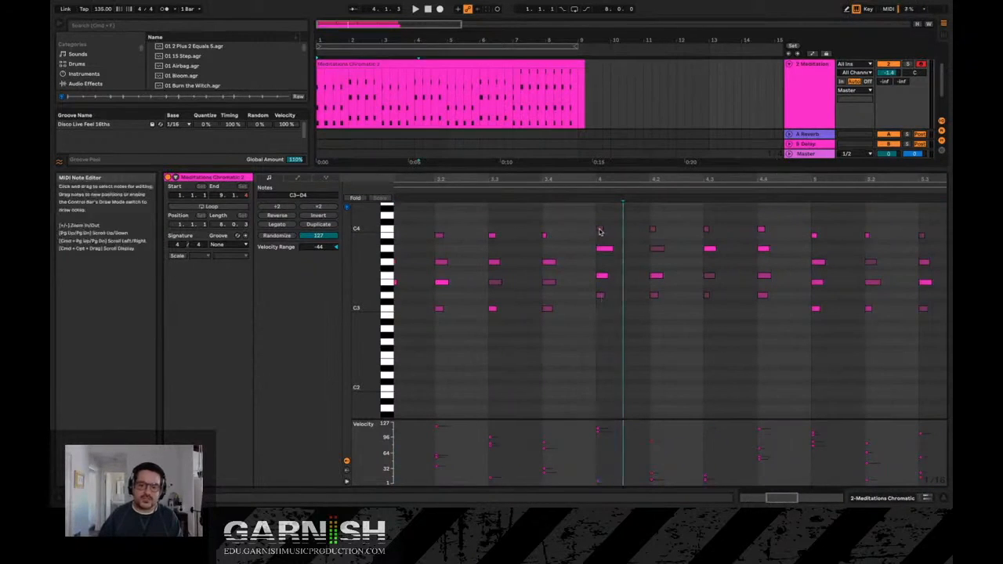